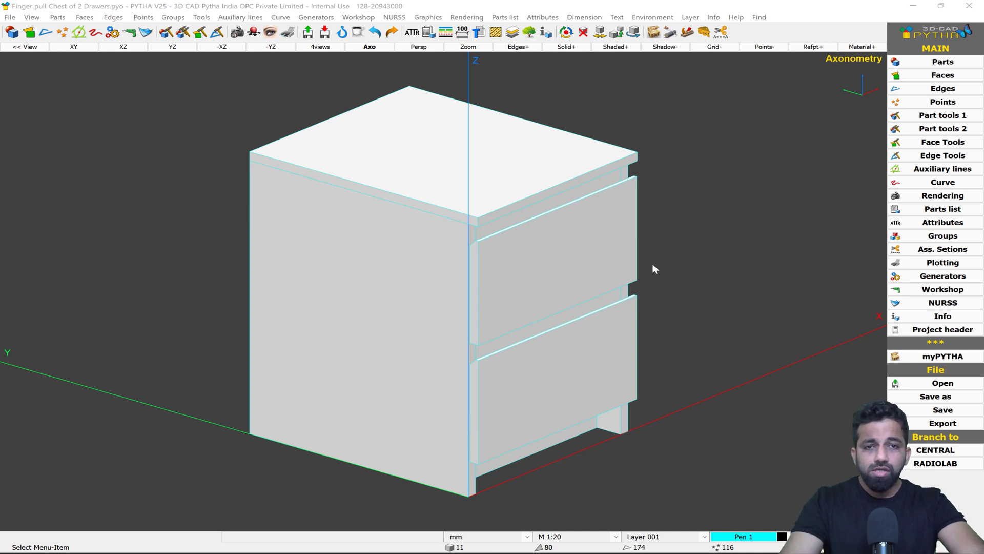
# Step: Make the upper and lower drawer fronts of the chest invisible
pyautogui.rightClick(706, 170)
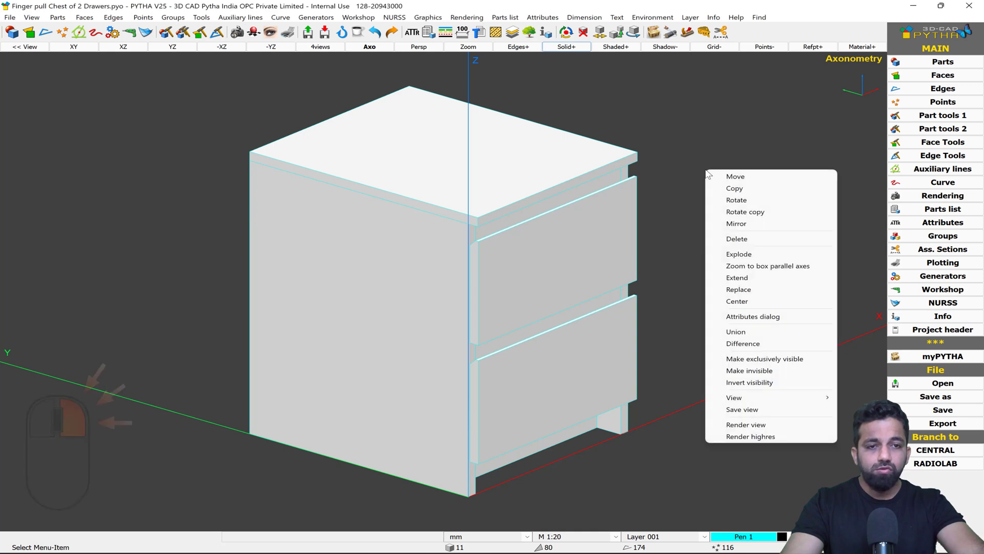
pyautogui.click(750, 370)
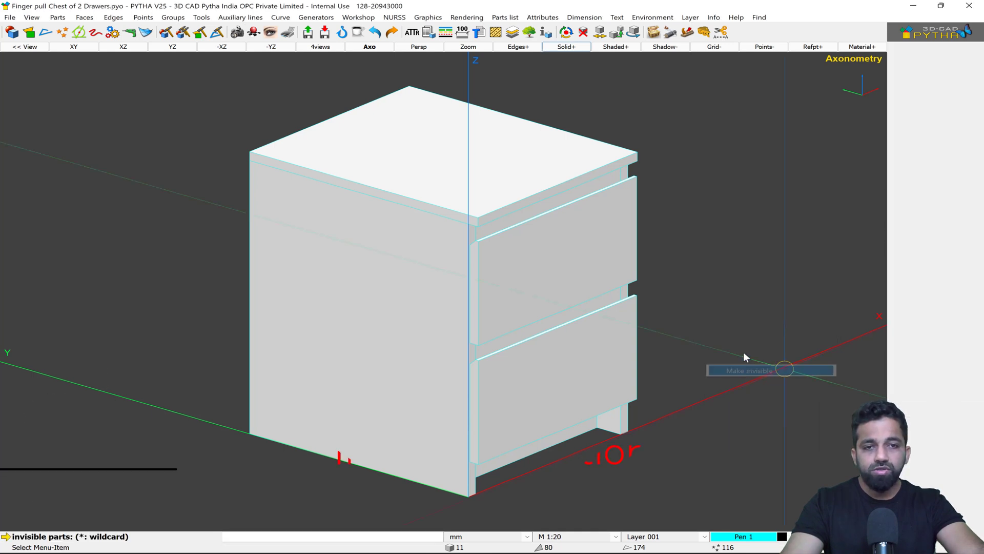
pyautogui.click(600, 260)
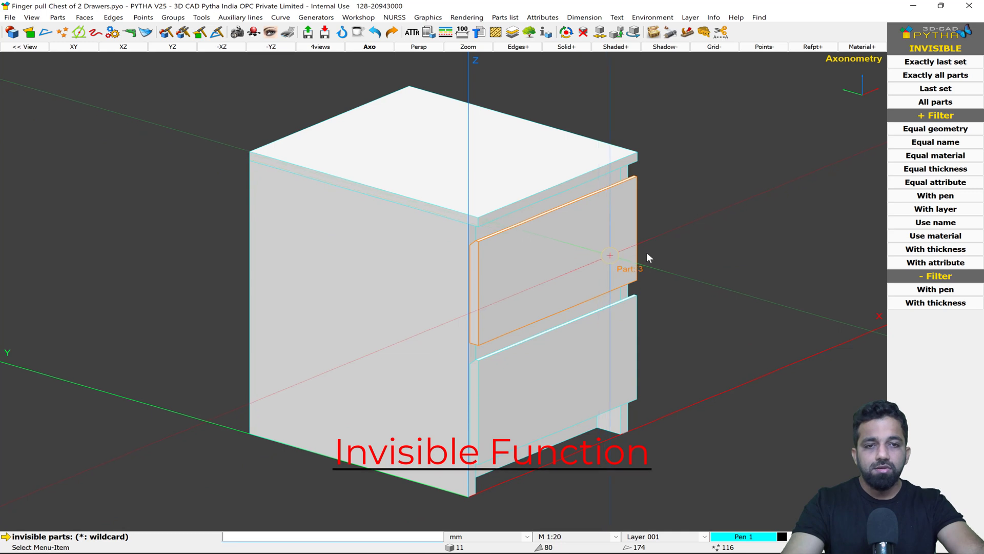
pyautogui.click(611, 353)
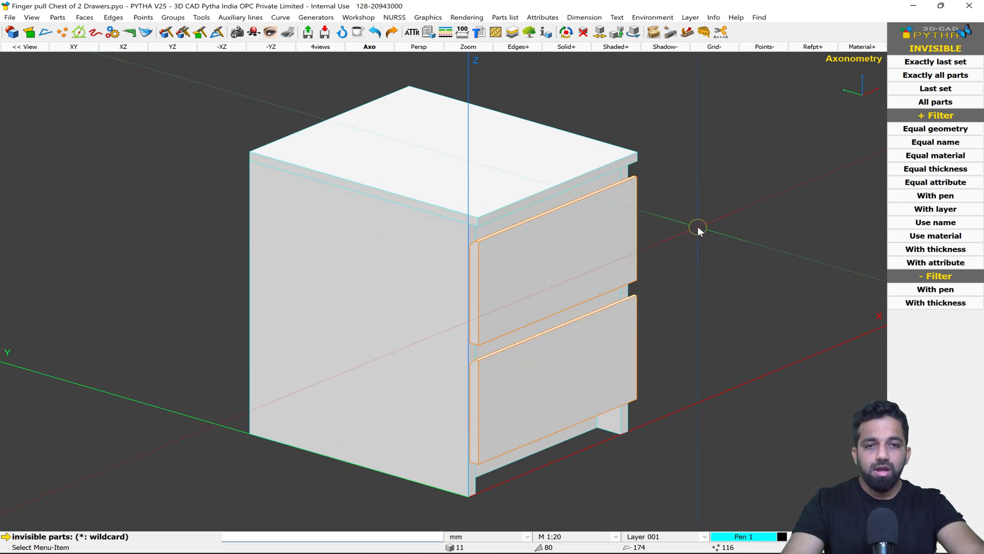
pyautogui.middleClick(698, 227)
# Step: Create a drawer side block with lengths -16,400,130 from the middle rail's top front corner at the right side panel
pyautogui.moveTo(727, 266); pyautogui.dragTo(687, 243, button='middle')
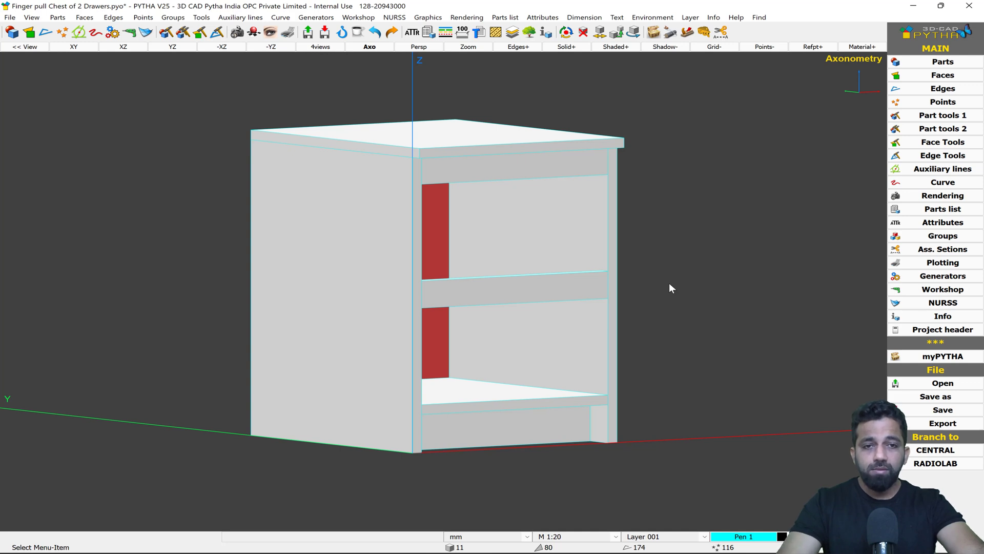
pyautogui.press('q')
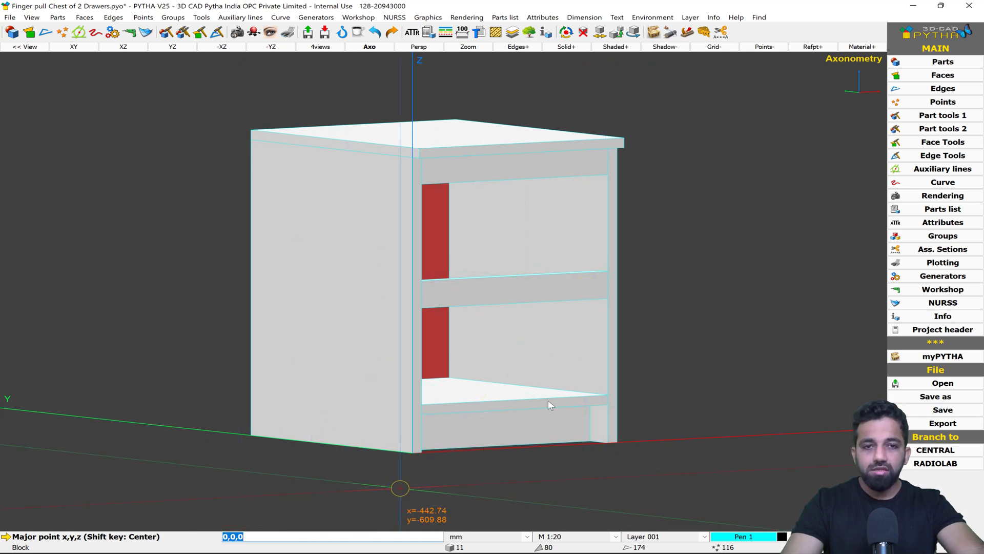
pyautogui.click(608, 271)
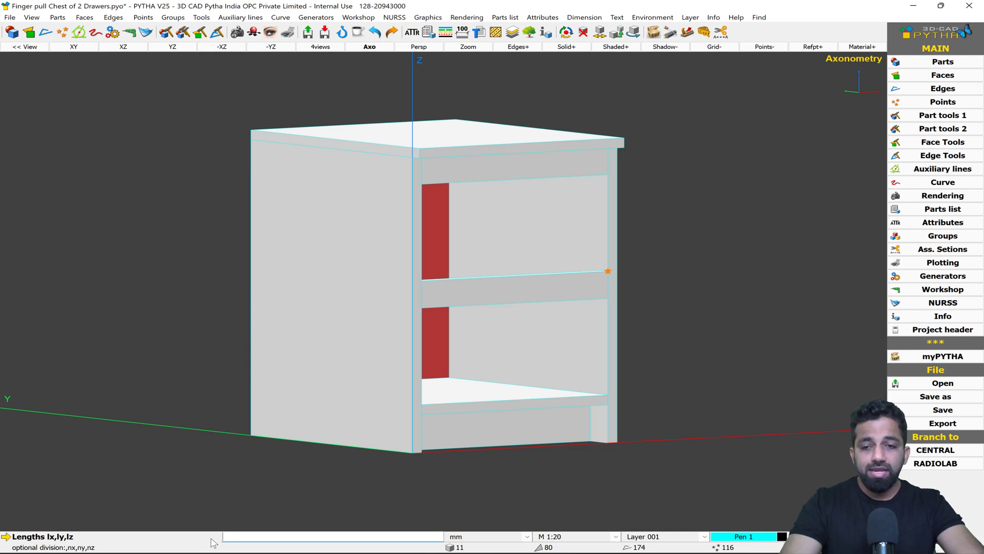
pyautogui.click(260, 538)
pyautogui.write('-16')
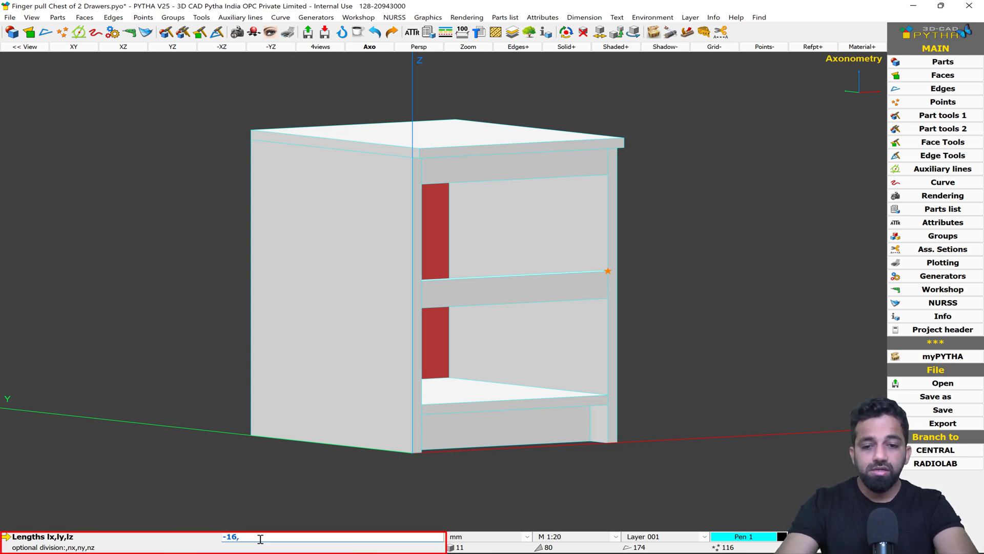
pyautogui.write(',400')
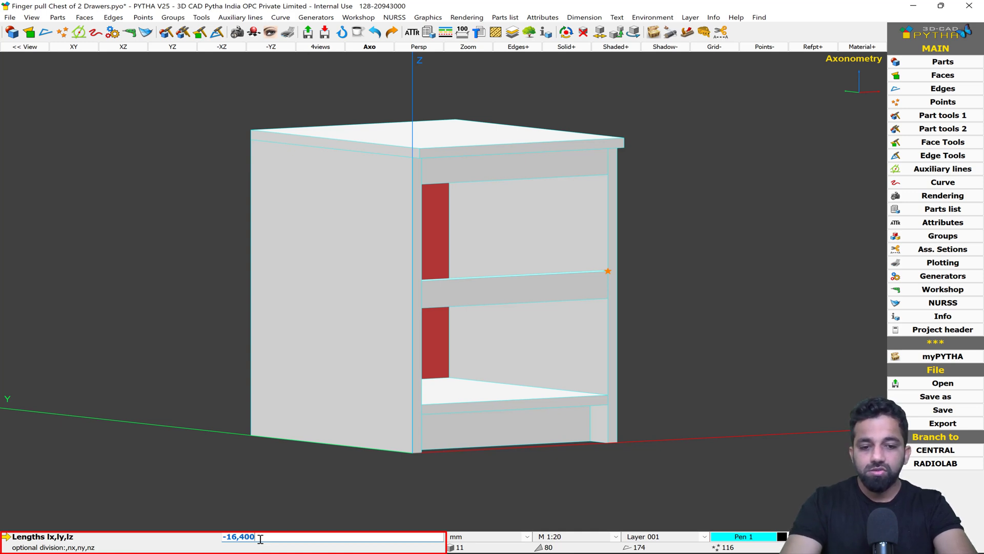
pyautogui.write(',')
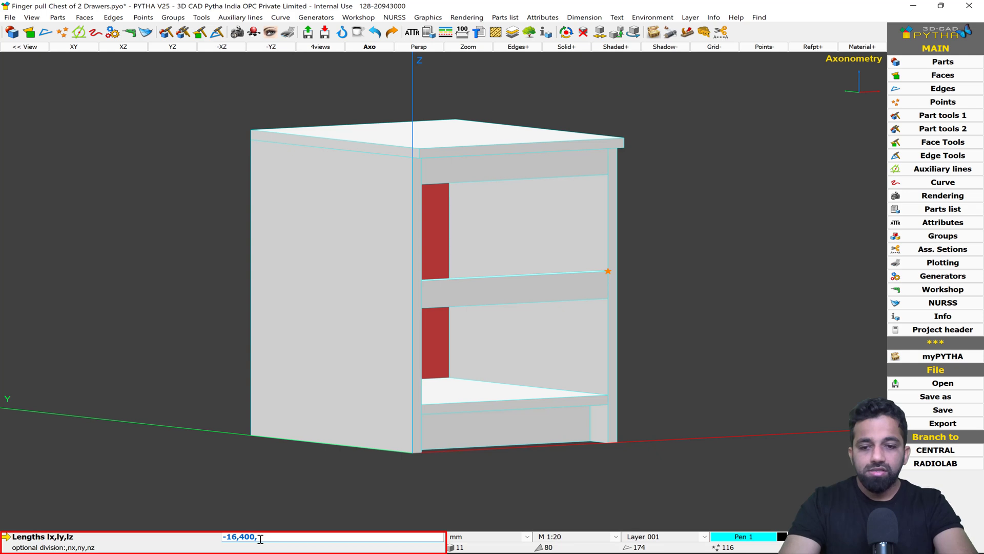
pyautogui.write('130')
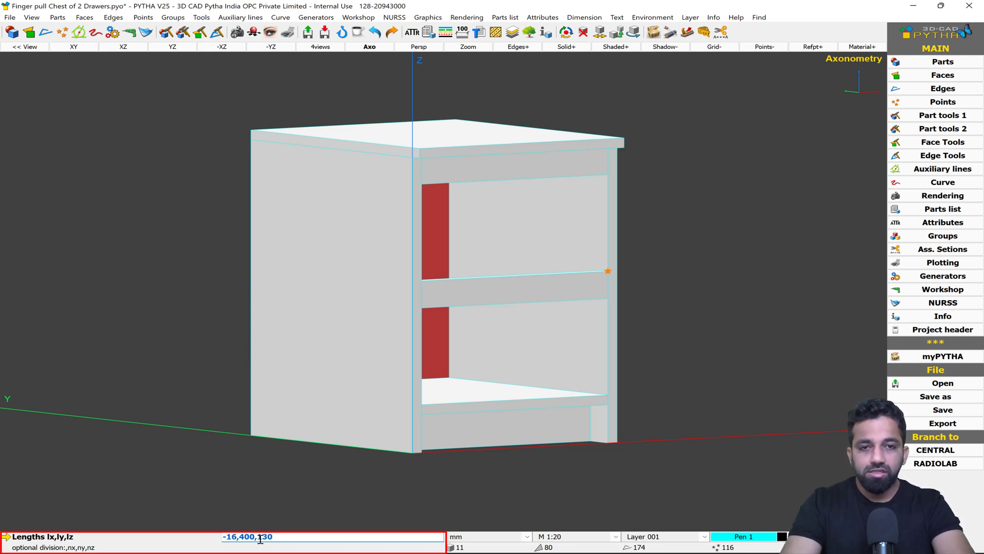
pyautogui.press('Return')
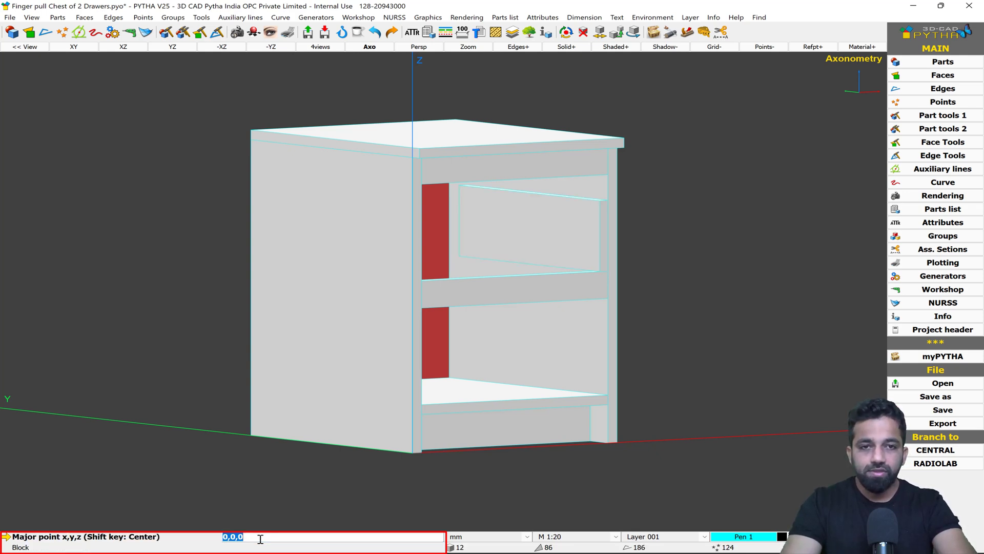
pyautogui.rightClick(559, 257)
# Step: Move the new drawer side panel by -12.5,0,6 mm away from the cabinet side and middle rail
pyautogui.moveTo(605, 249); pyautogui.dragTo(583, 268, button='middle')
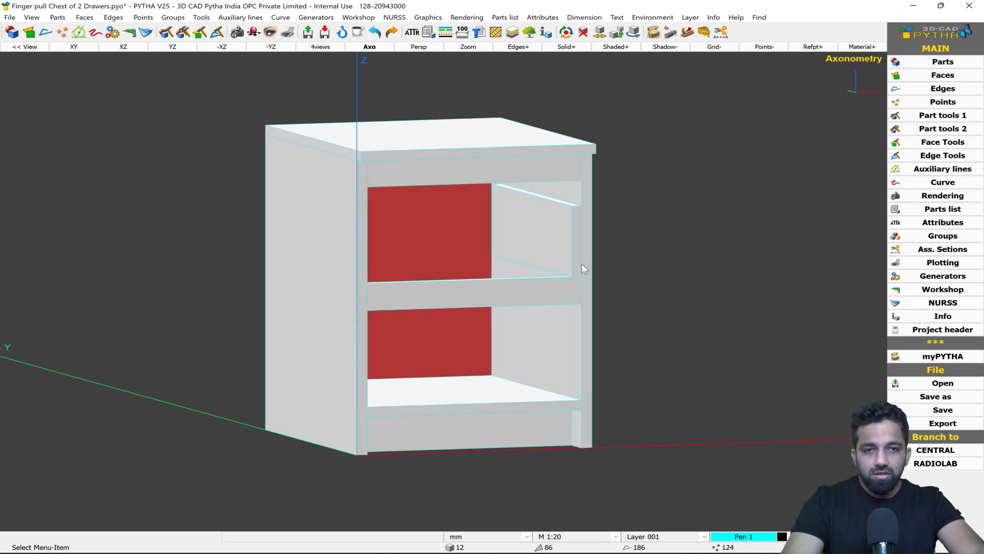
pyautogui.scroll(3, 584, 268)
pyautogui.scroll(-2, 583, 301)
pyautogui.moveTo(589, 305); pyautogui.dragTo(560, 301, button='middle')
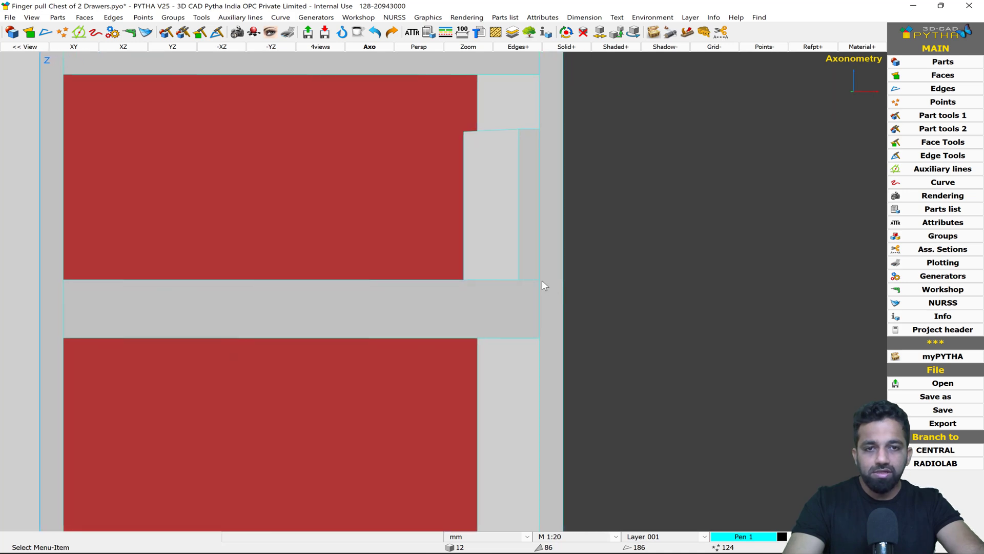
pyautogui.scroll(2, 539, 278)
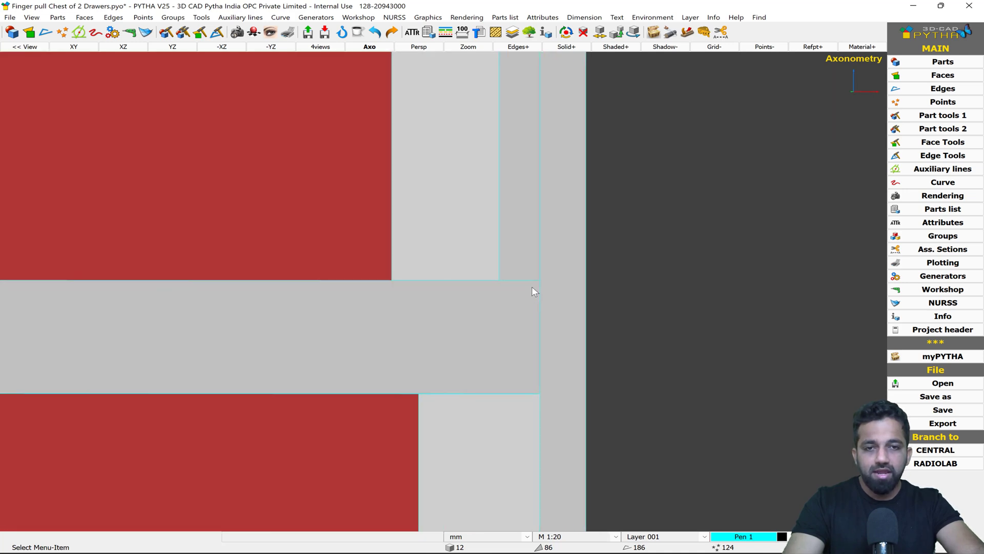
pyautogui.moveTo(532, 291); pyautogui.dragTo(545, 275, button='middle')
pyautogui.rightClick(545, 251)
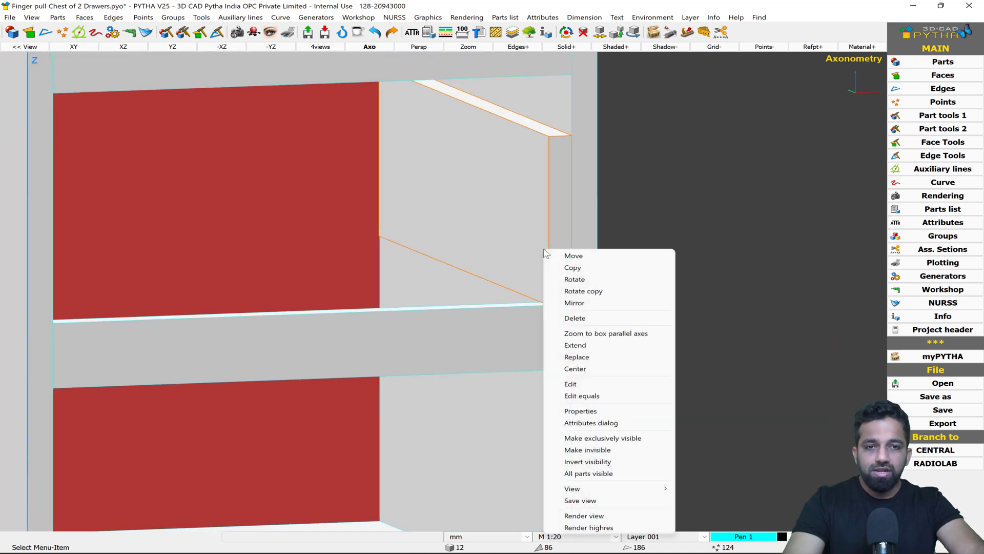
pyautogui.click(559, 255)
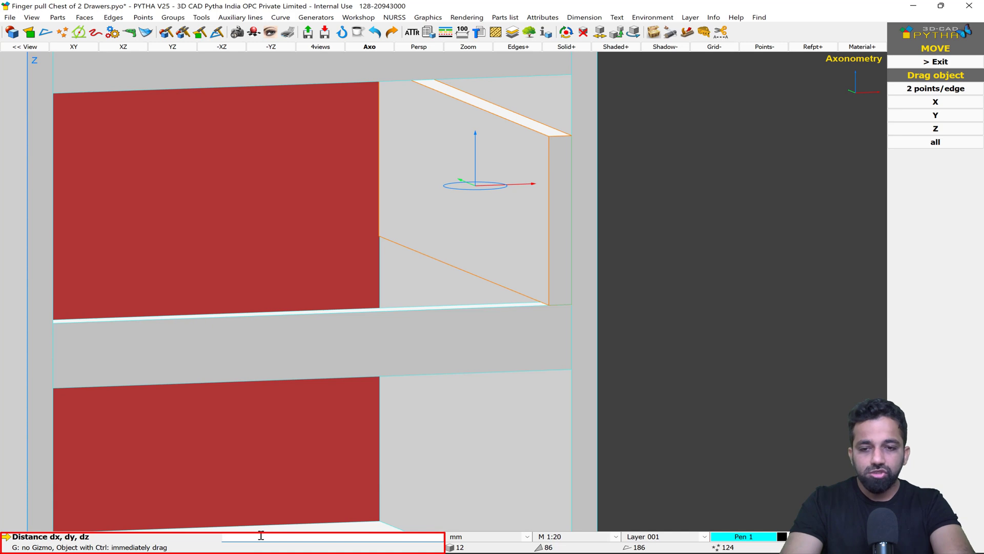
pyautogui.write('-12.5')
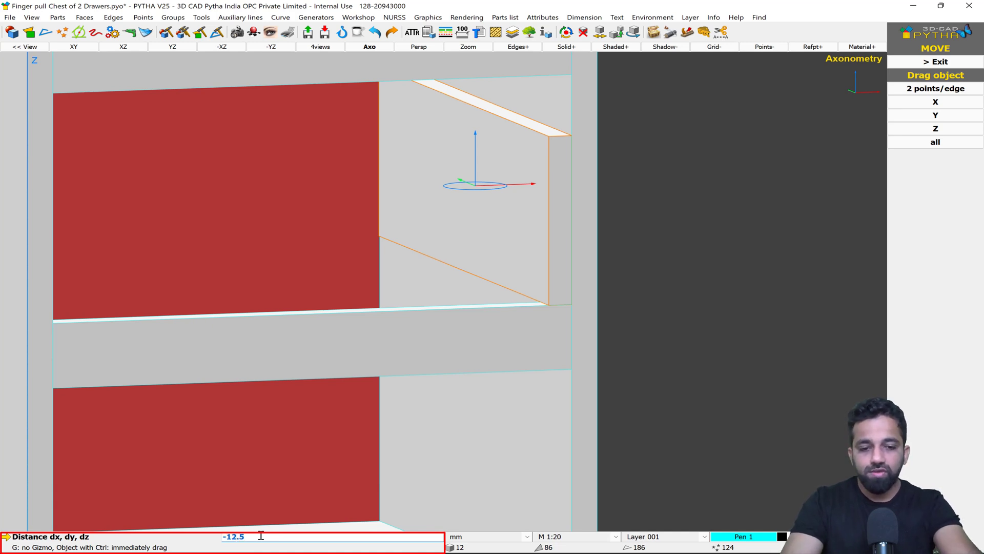
pyautogui.write(',')
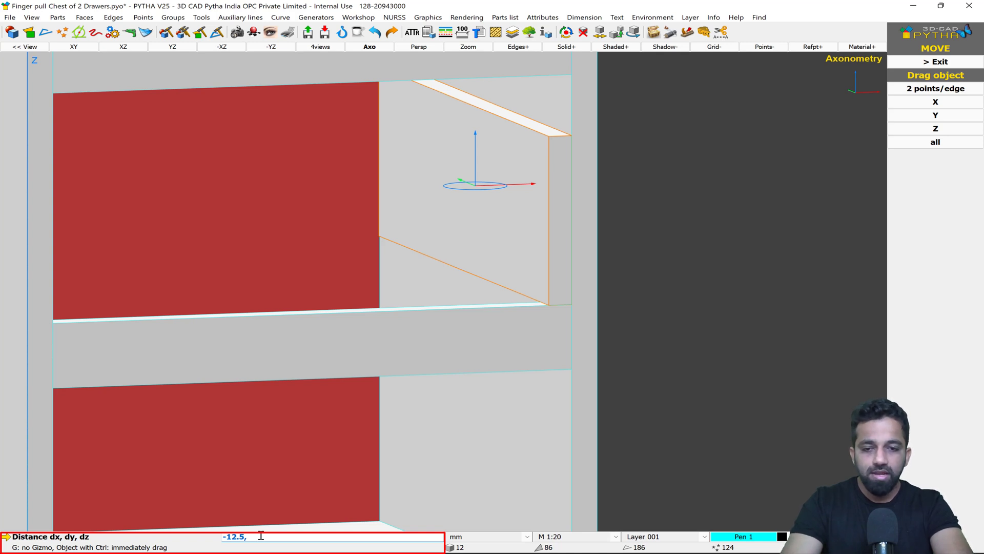
pyautogui.write('0')
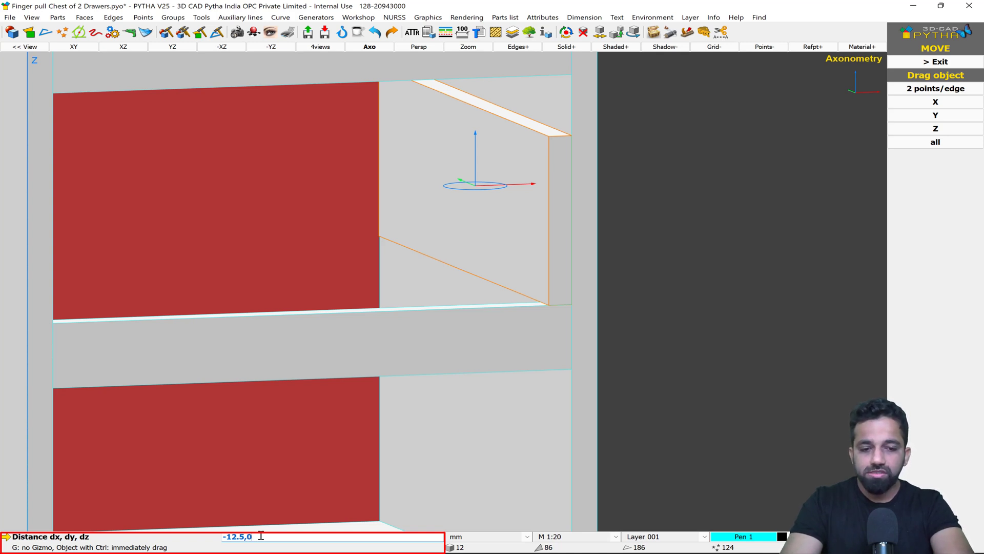
pyautogui.write(',0')
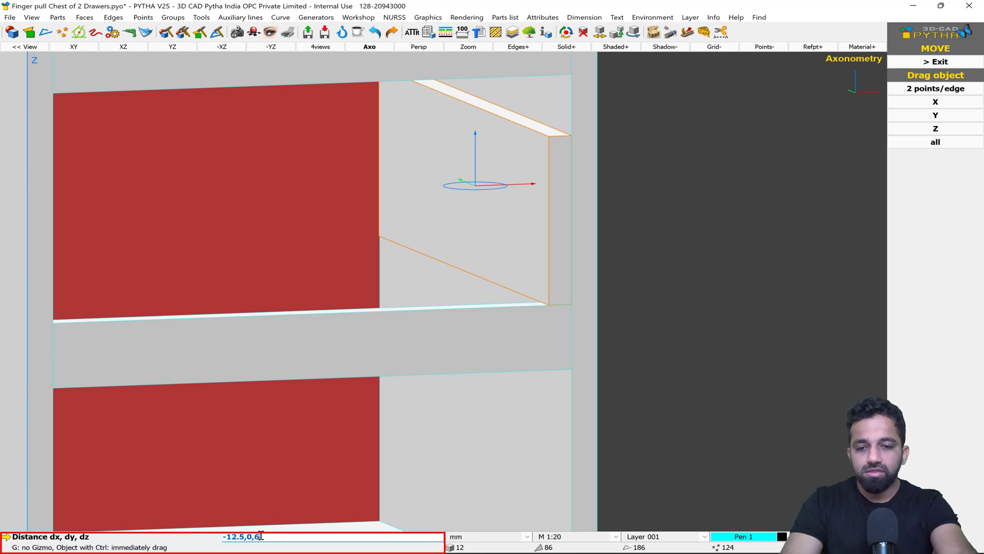
pyautogui.press('Return')
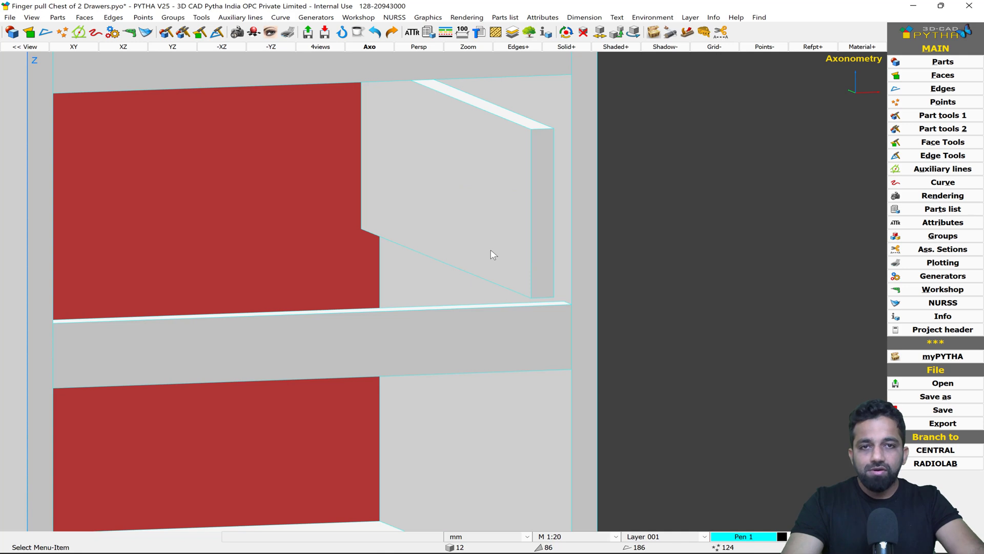
# Step: In front view, mirror-copy the drawer side panel across a vertical ruler plane through the midpoint of the cabinet's top edge
pyautogui.click(135, 52)
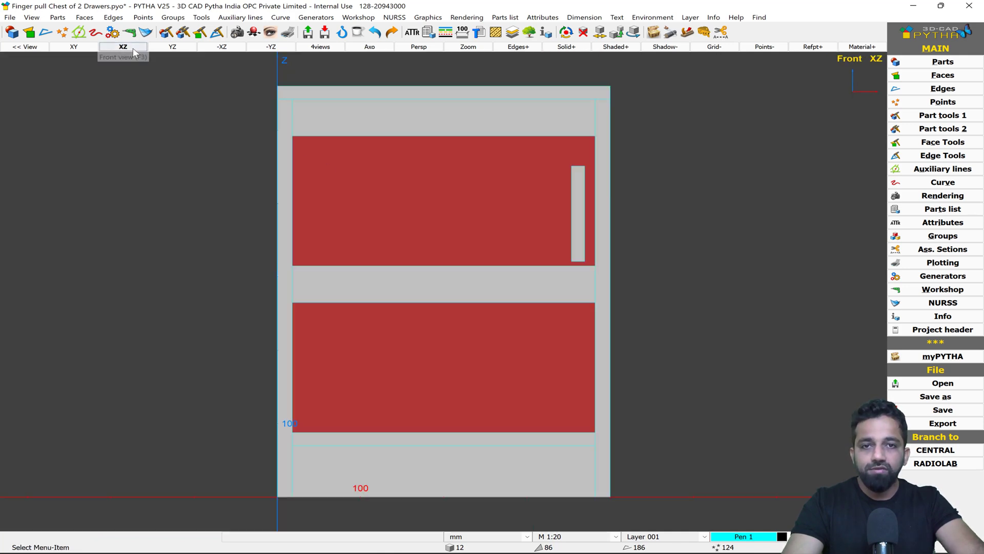
pyautogui.rightClick(578, 185)
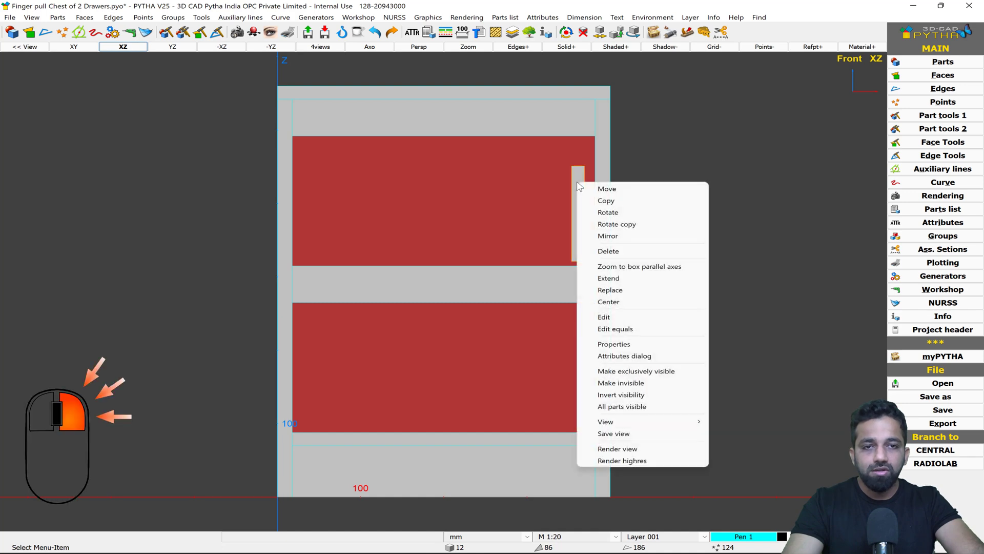
pyautogui.click(636, 237)
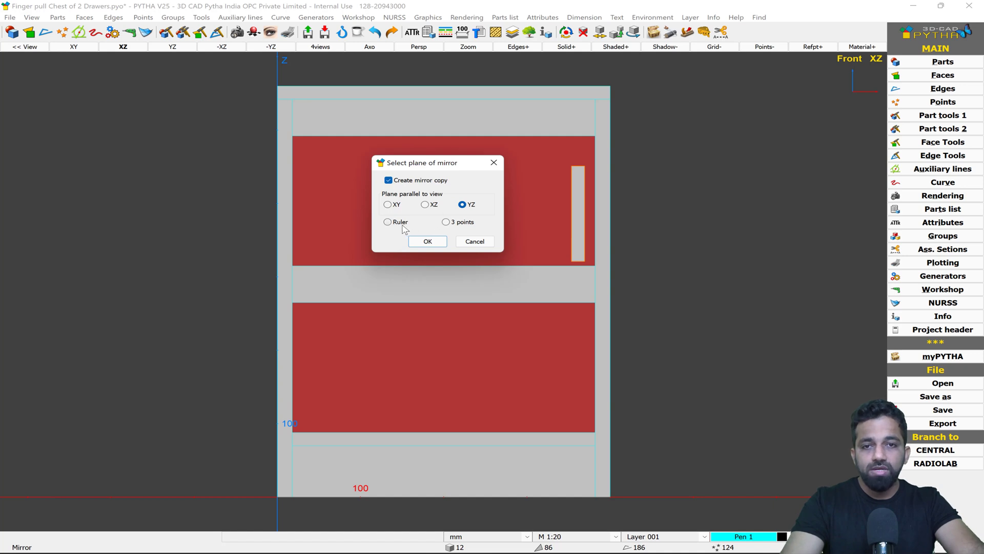
pyautogui.press('Return')
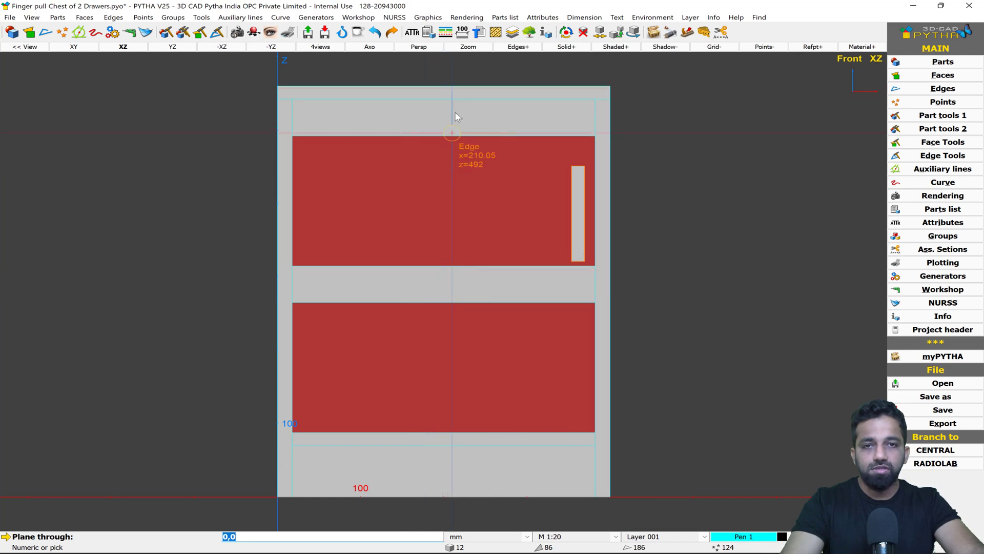
pyautogui.click(448, 87)
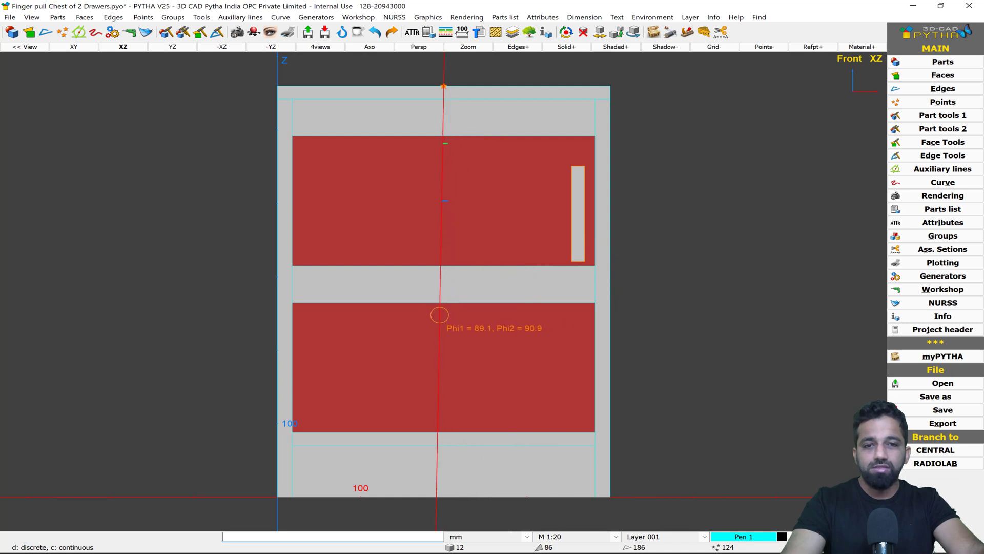
pyautogui.click(442, 121)
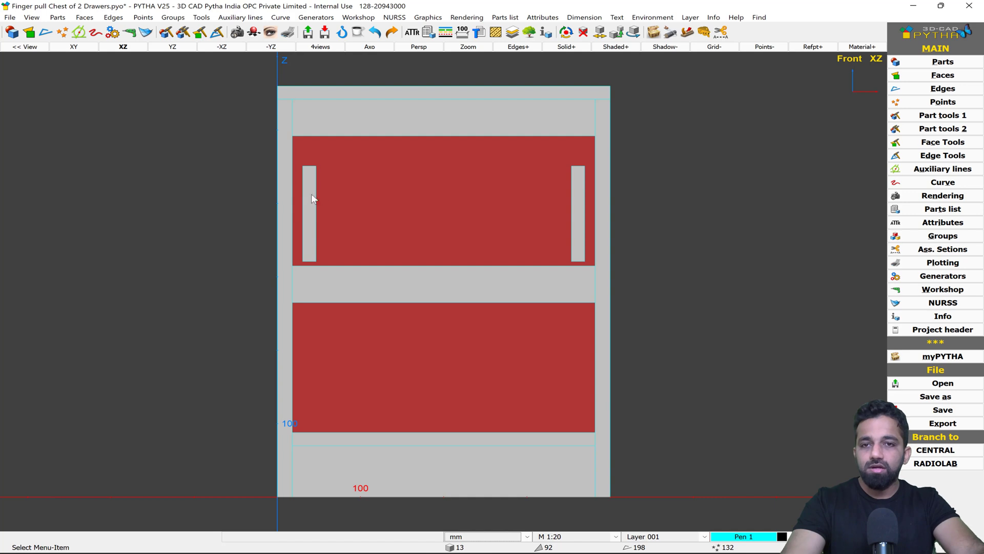
# Step: Create a 16 mm thick drawer bottom block spanning between the lower inner corners of the two drawer sides
pyautogui.click(383, 48)
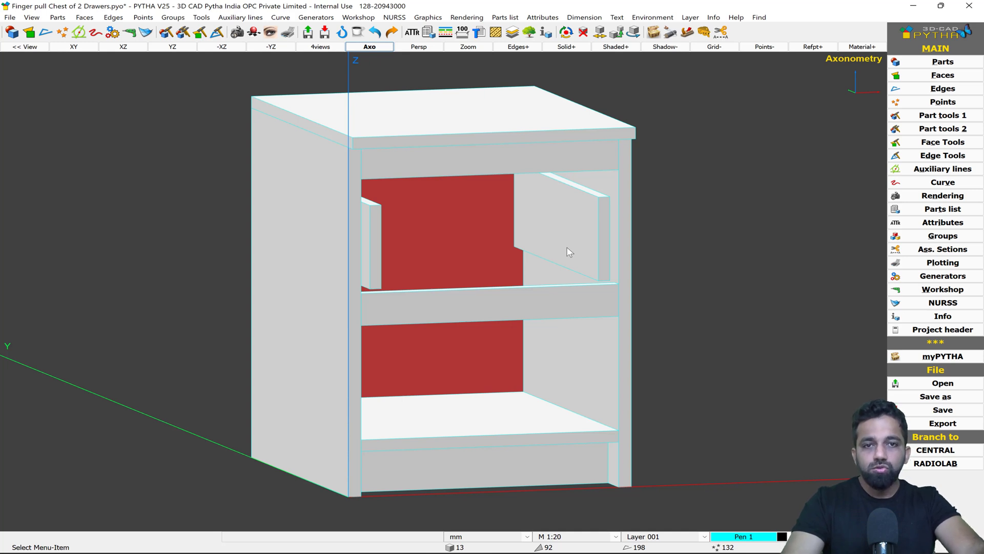
pyautogui.press('b')
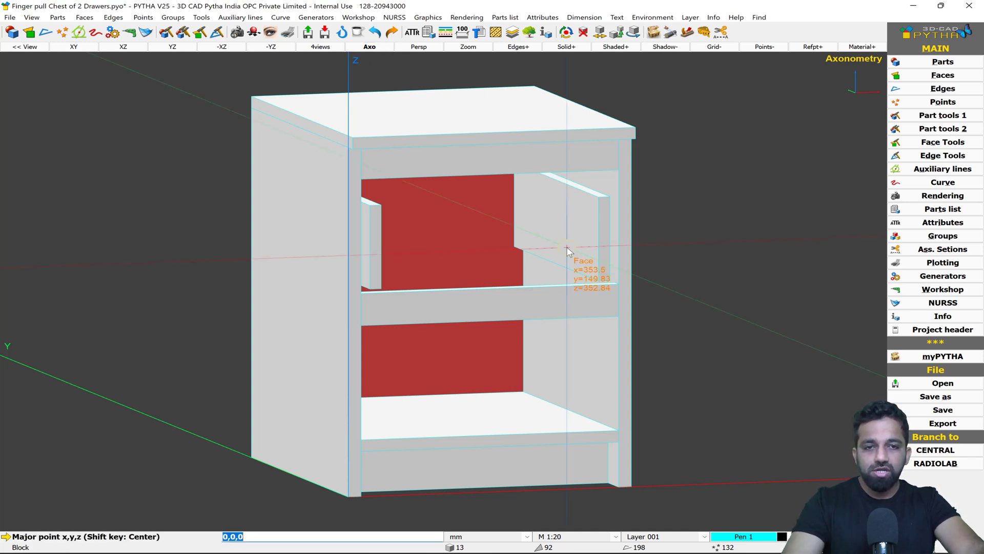
pyautogui.click(597, 279)
pyautogui.moveTo(554, 302); pyautogui.dragTo(347, 278, button='middle')
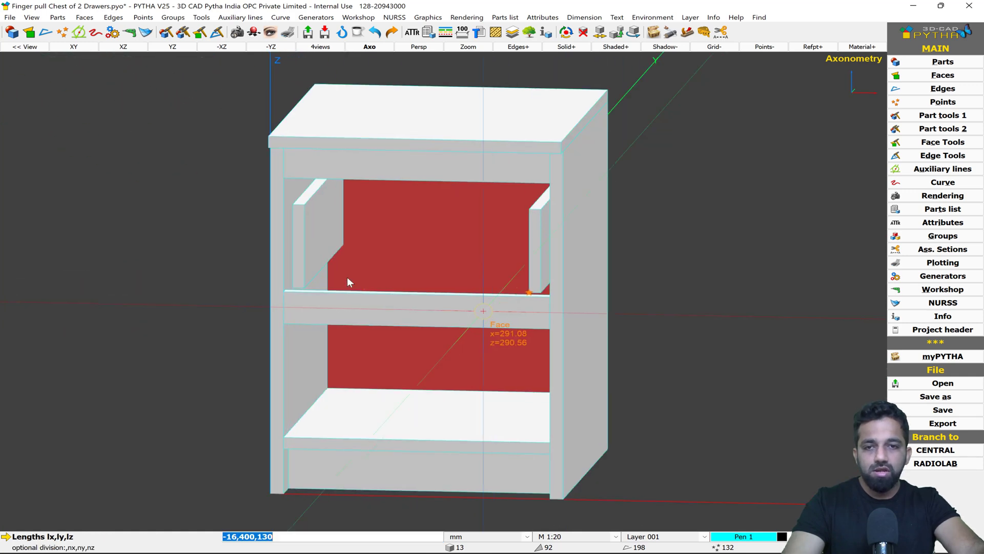
pyautogui.click(344, 245)
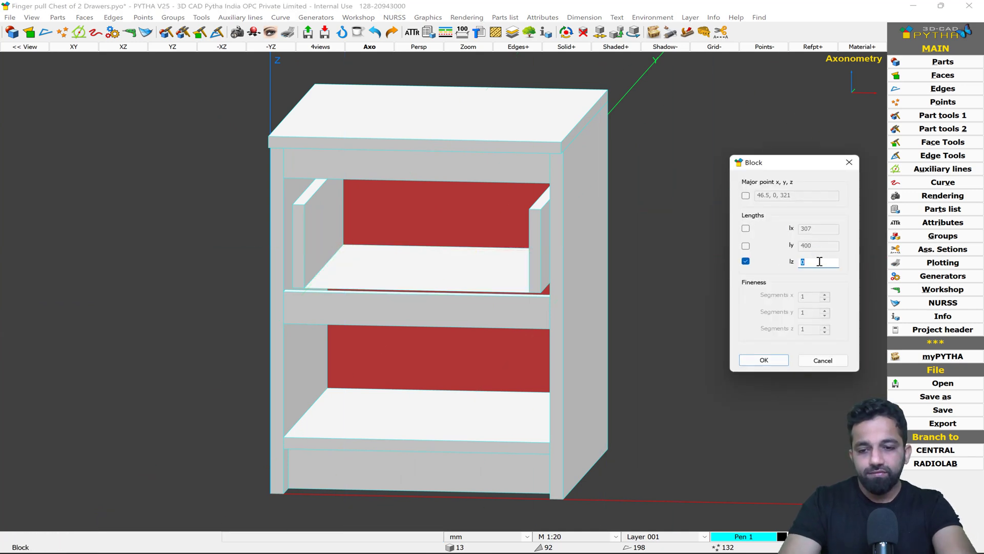
pyautogui.write('1')
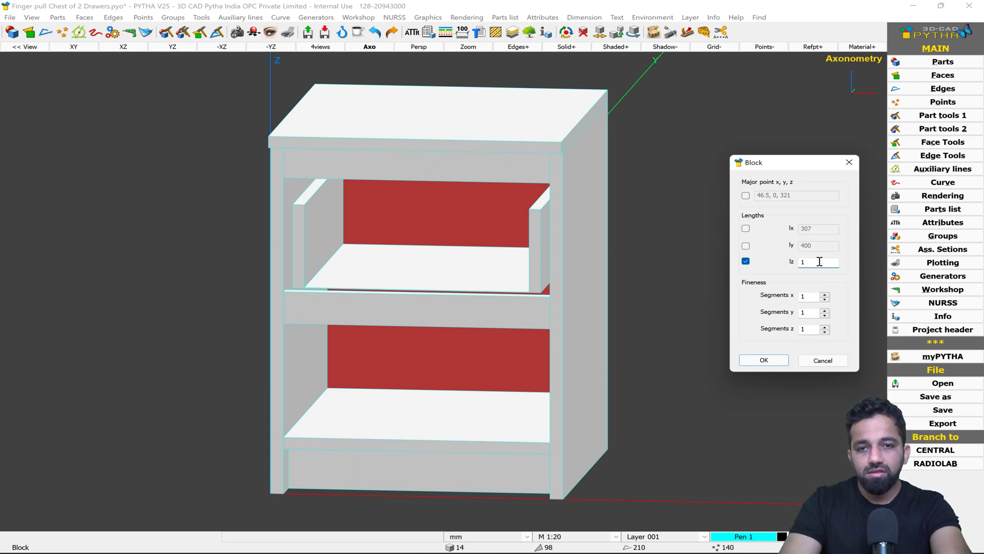
pyautogui.write('6')
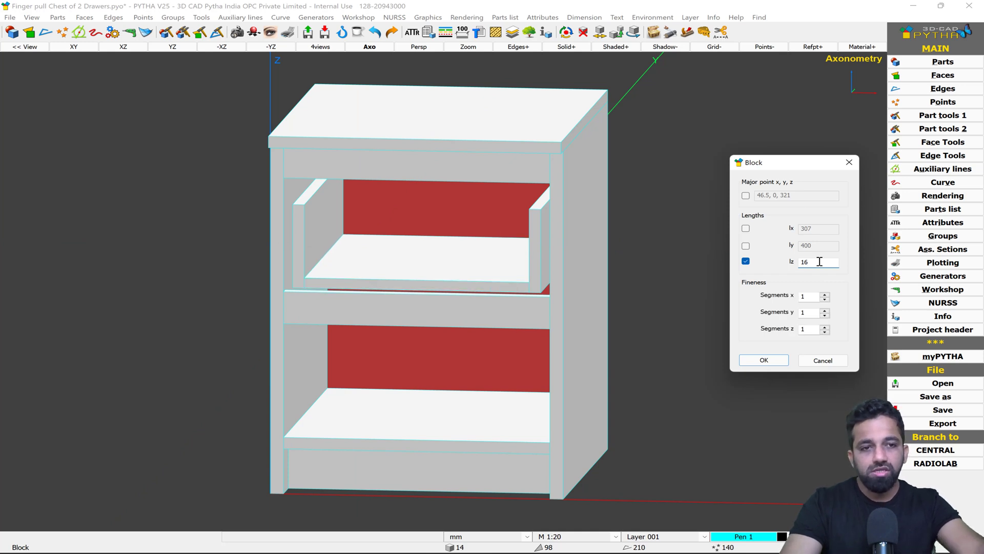
pyautogui.click(775, 360)
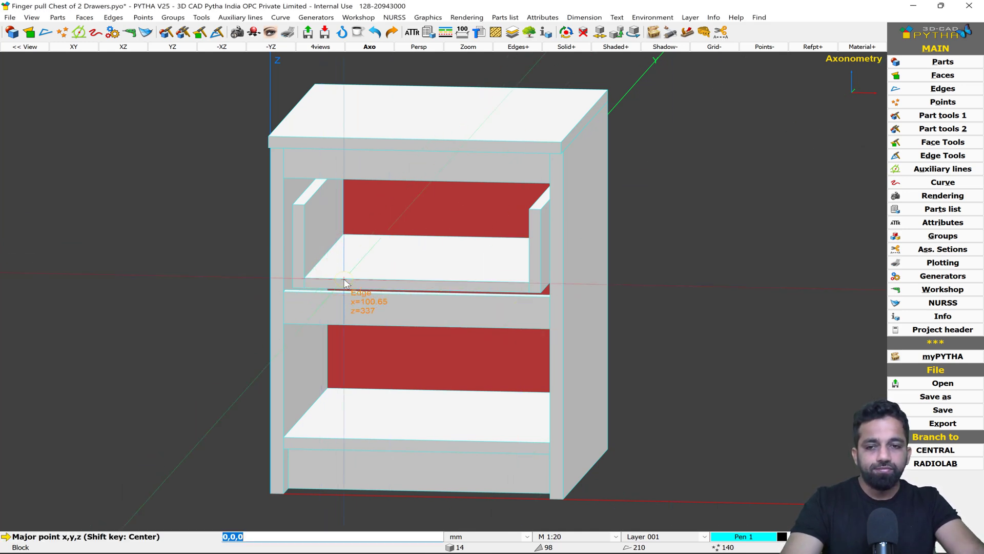
# Step: Create a drawer back block between the two drawer sides, from the side's rear top corner to the bottom's opposite rear corner, with ly -16
pyautogui.moveTo(344, 282); pyautogui.dragTo(285, 472, button='middle')
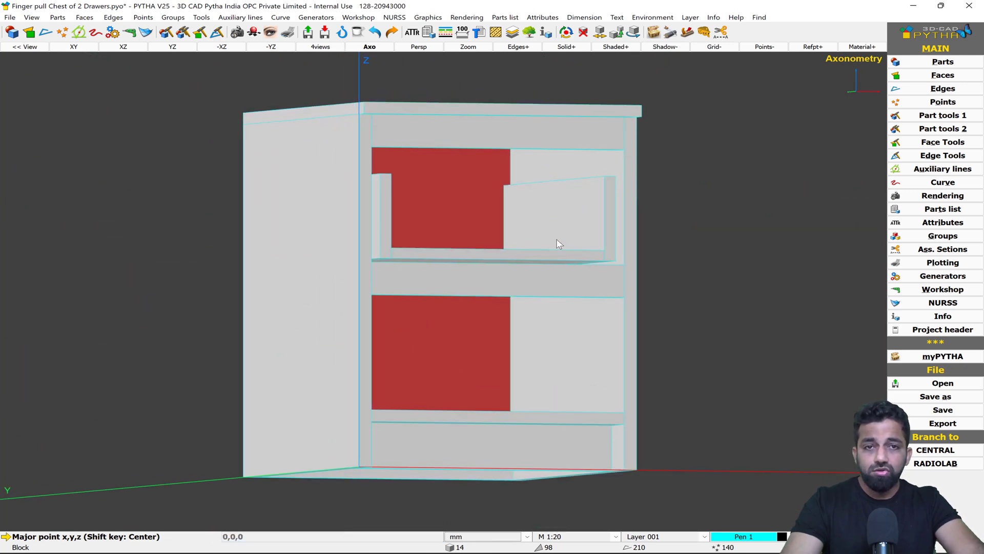
pyautogui.click(507, 188)
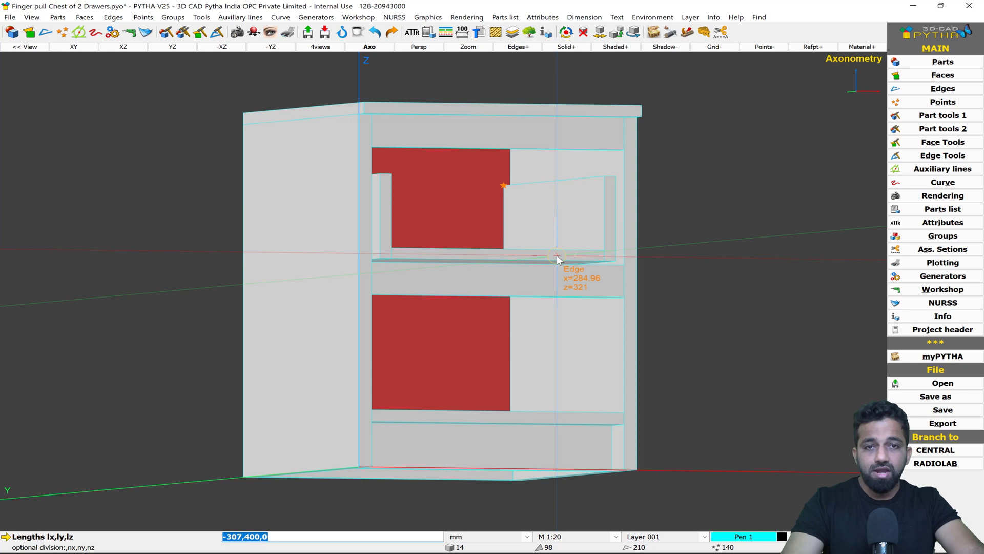
pyautogui.moveTo(557, 255); pyautogui.dragTo(454, 264, button='middle')
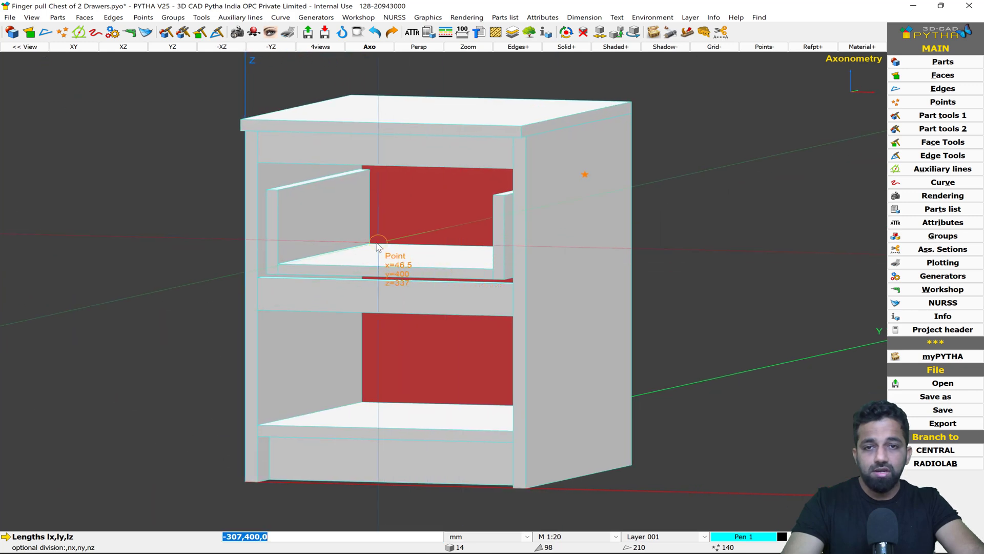
pyautogui.click(372, 244)
pyautogui.moveTo(379, 268); pyautogui.dragTo(462, 272, button='middle')
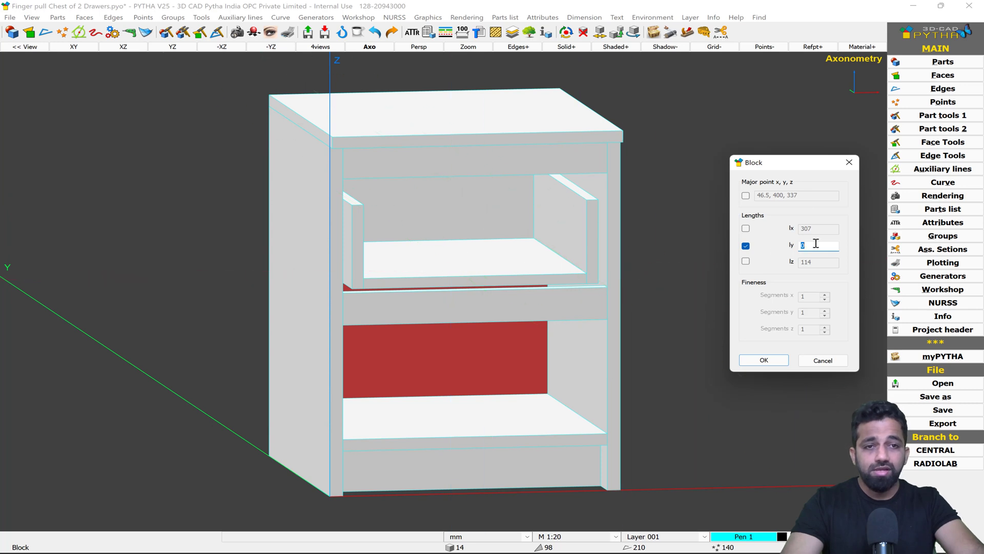
pyautogui.write('-16')
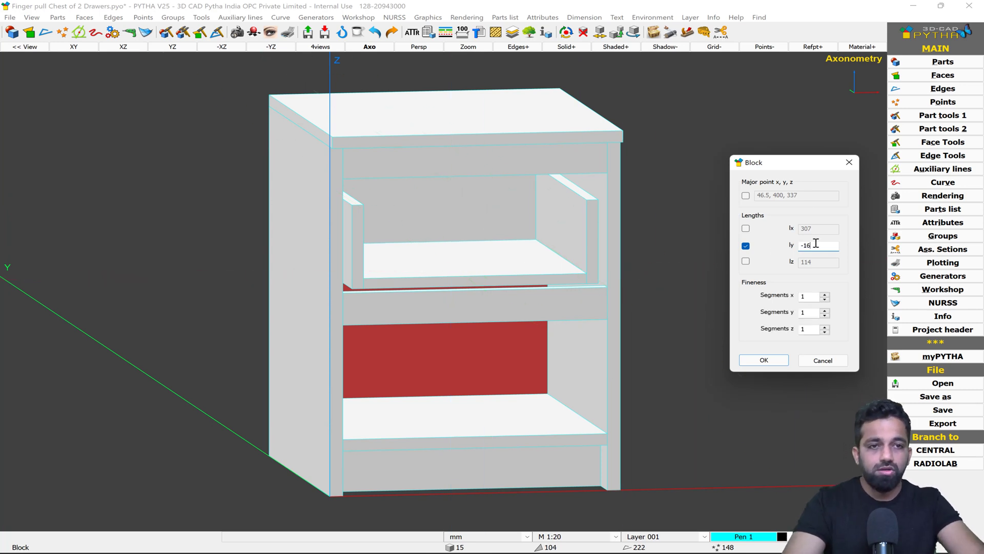
pyautogui.click(764, 360)
pyautogui.press('Escape')
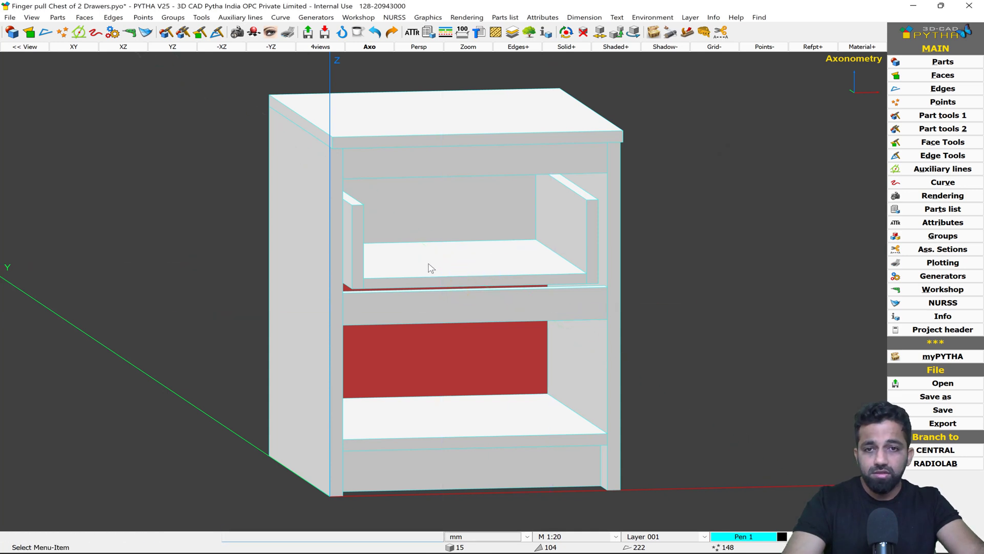
# Step: In front view, widen the drawer bottom by 16 mm, setting its l2 dimension to 307+16 so it extends into both drawer sides
pyautogui.moveTo(508, 270); pyautogui.dragTo(450, 248, button='middle')
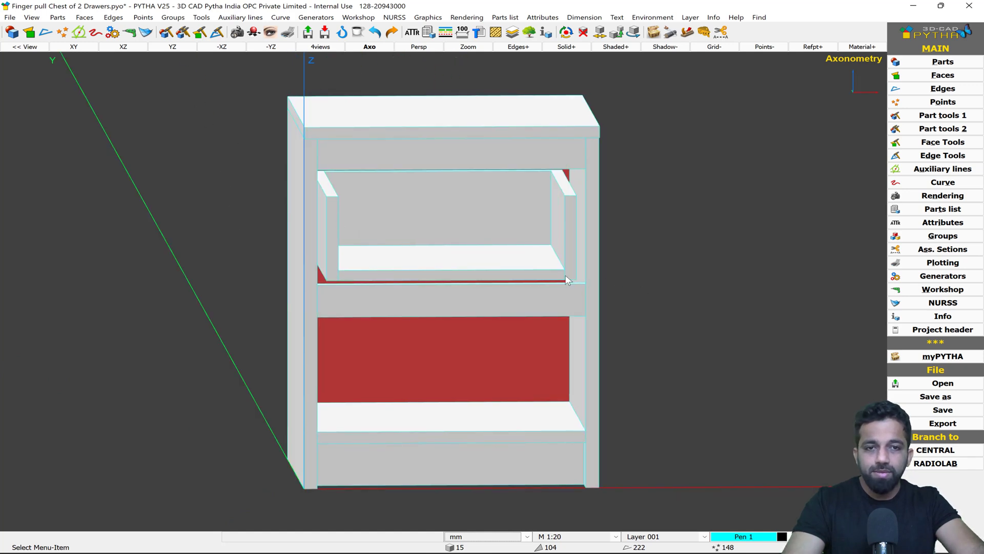
pyautogui.click(122, 49)
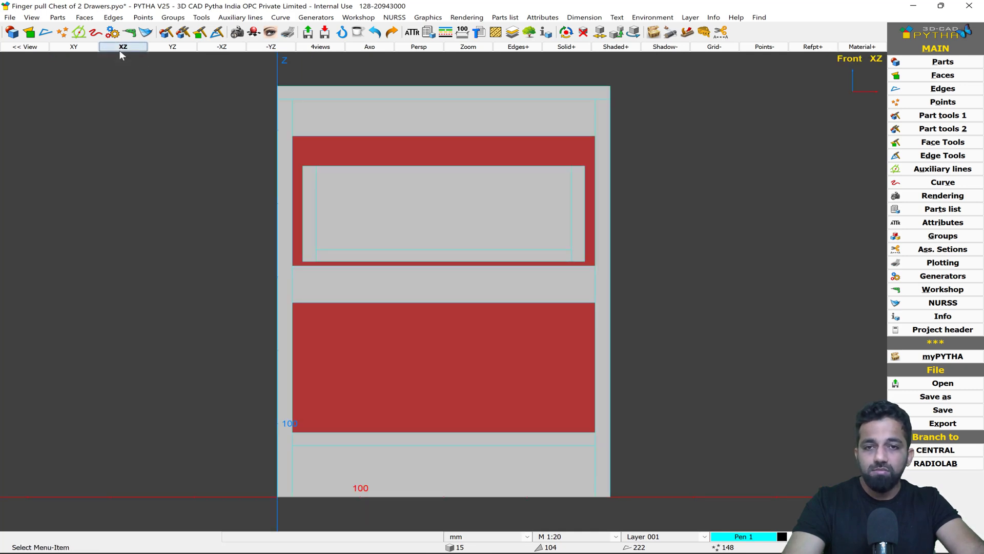
pyautogui.doubleClick(419, 252)
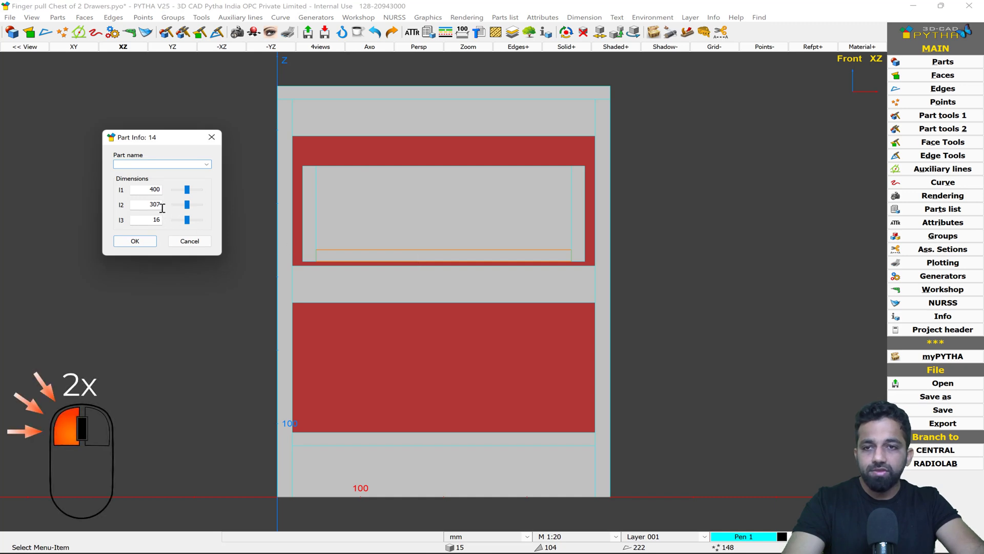
pyautogui.click(162, 204)
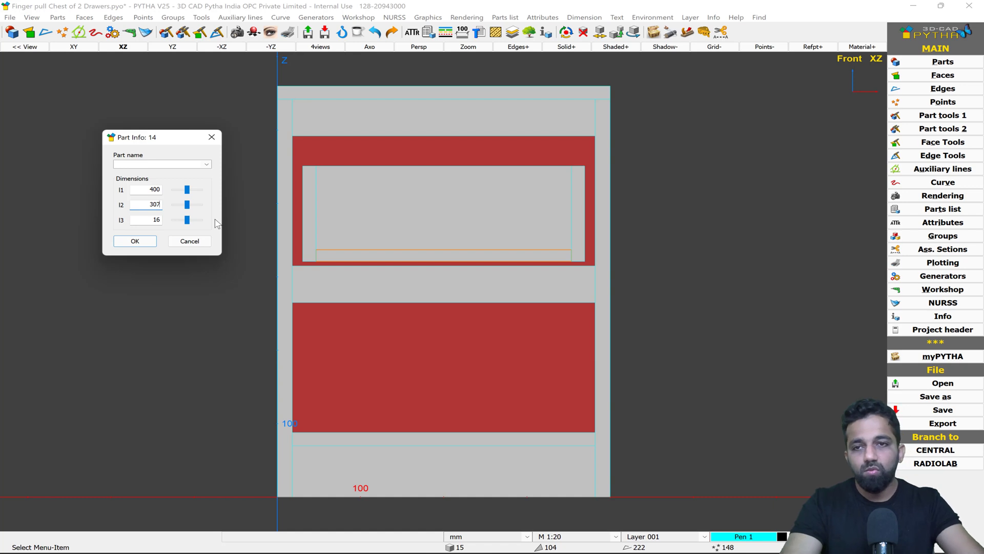
pyautogui.write('+')
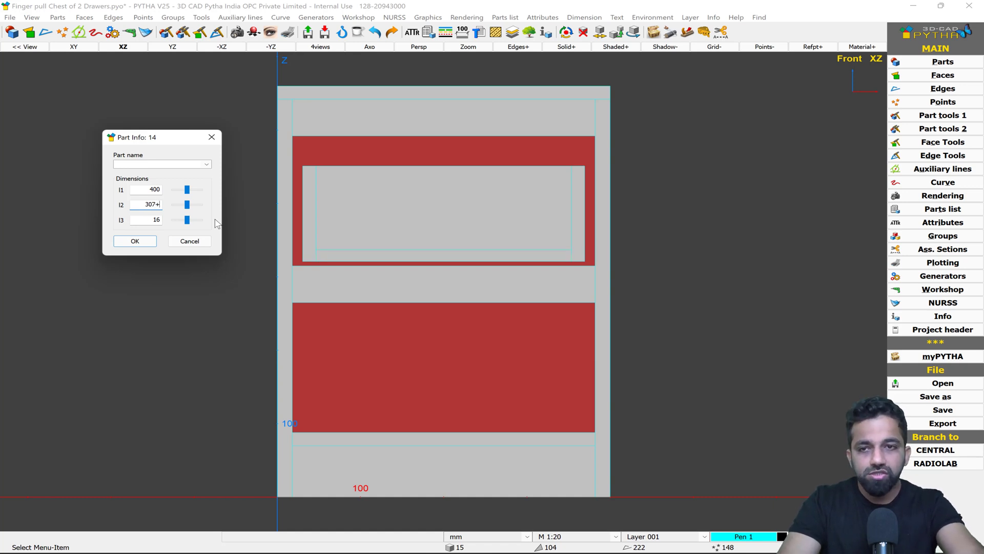
pyautogui.write('16')
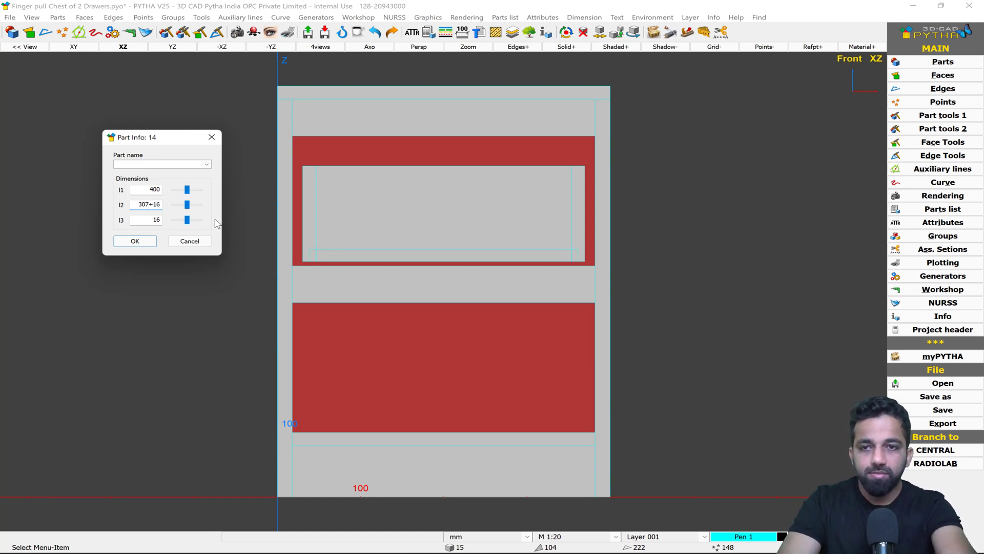
pyautogui.scroll(3, 306, 254)
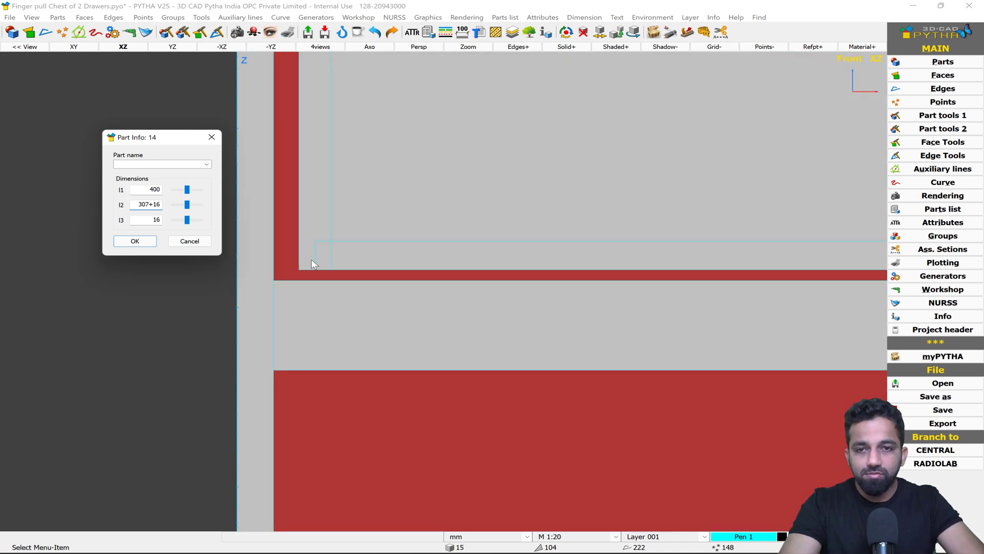
pyautogui.scroll(-3, 316, 260)
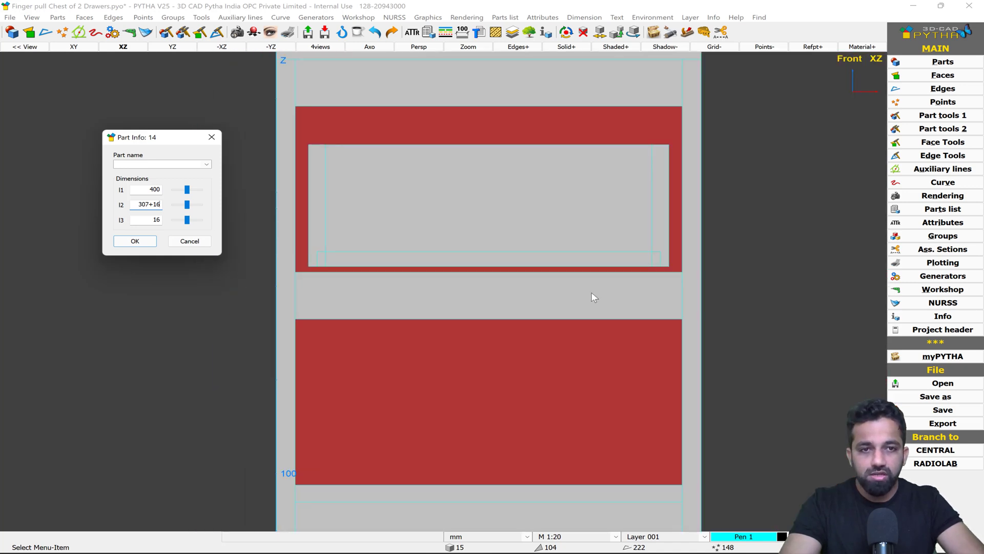
pyautogui.scroll(1, 652, 288)
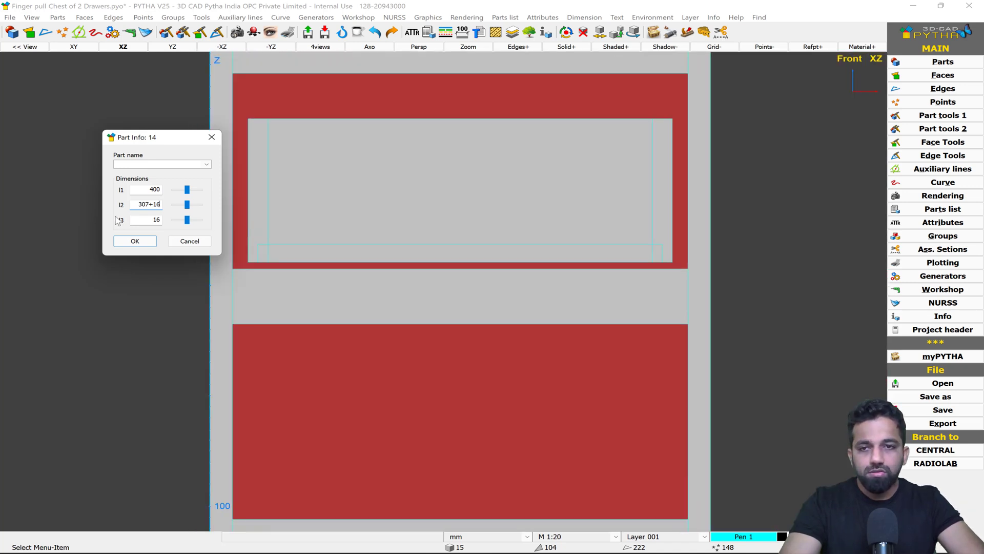
pyautogui.click(134, 242)
pyautogui.press('x')
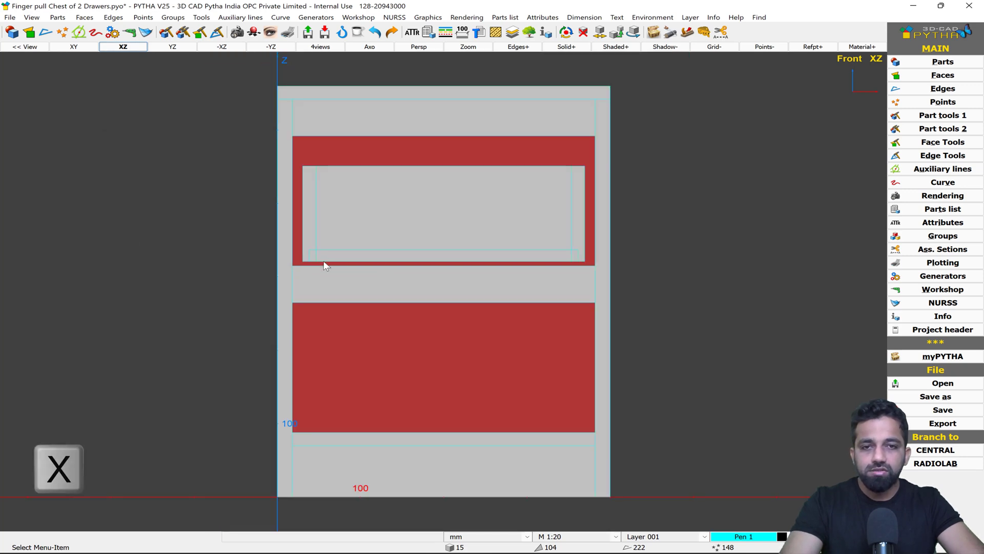
# Step: Subtract the drawer bottom from both drawer sides with Boolean Diff-Copy, keeping the bottom panel
pyautogui.click(374, 48)
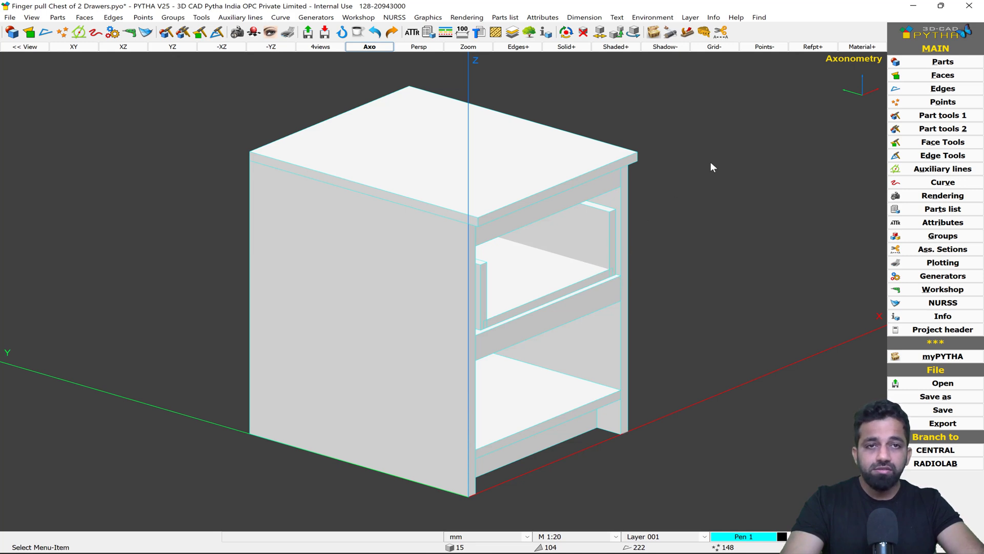
pyautogui.click(704, 31)
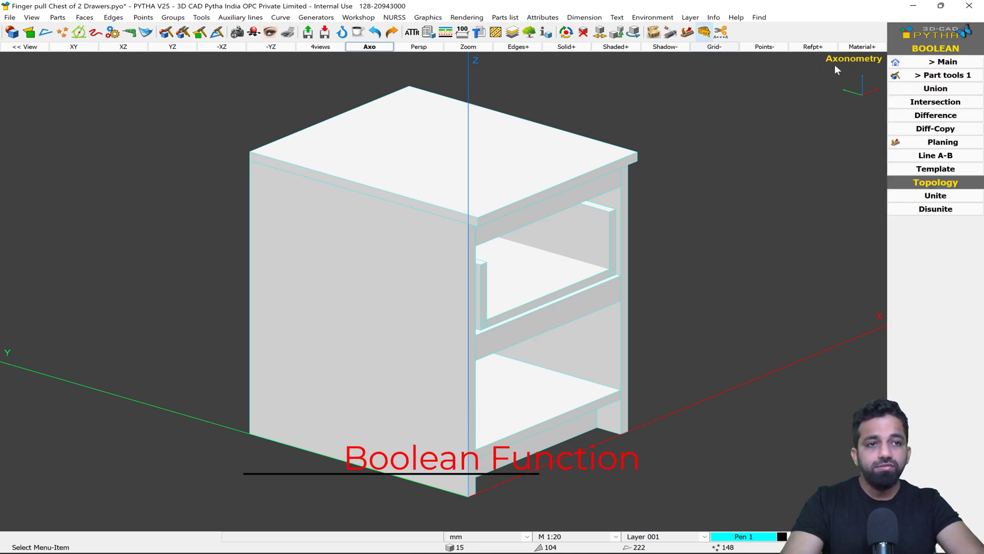
pyautogui.click(941, 129)
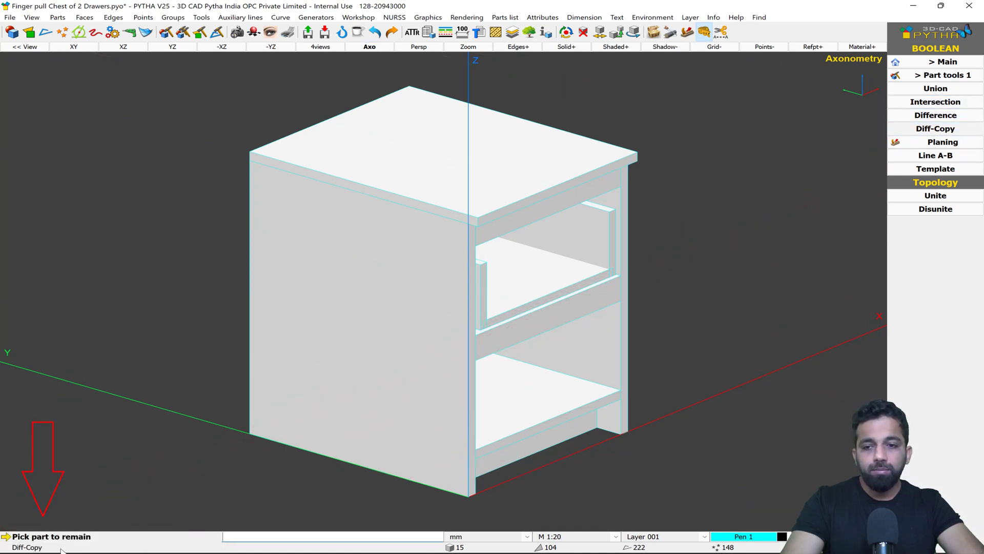
pyautogui.click(612, 228)
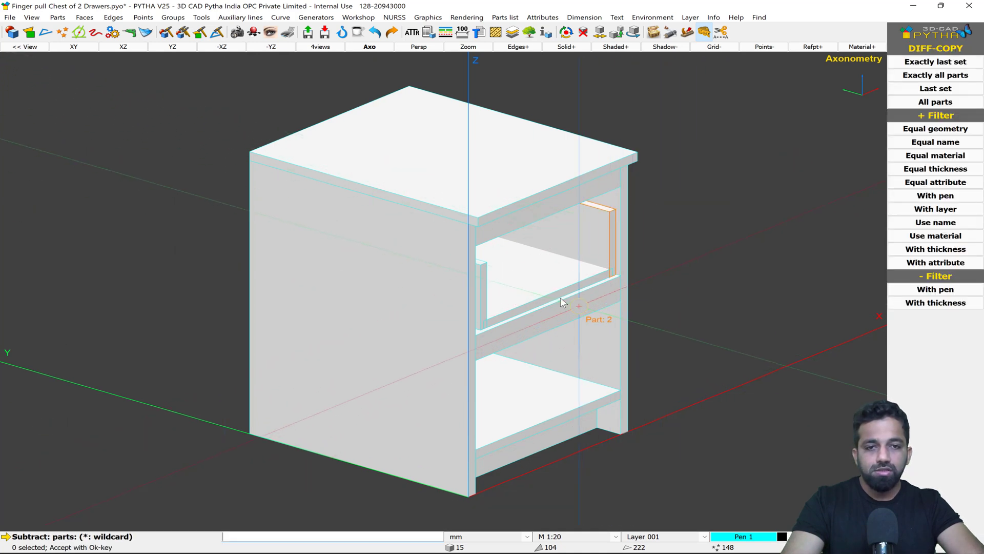
pyautogui.click(546, 291)
pyautogui.rightClick(629, 275)
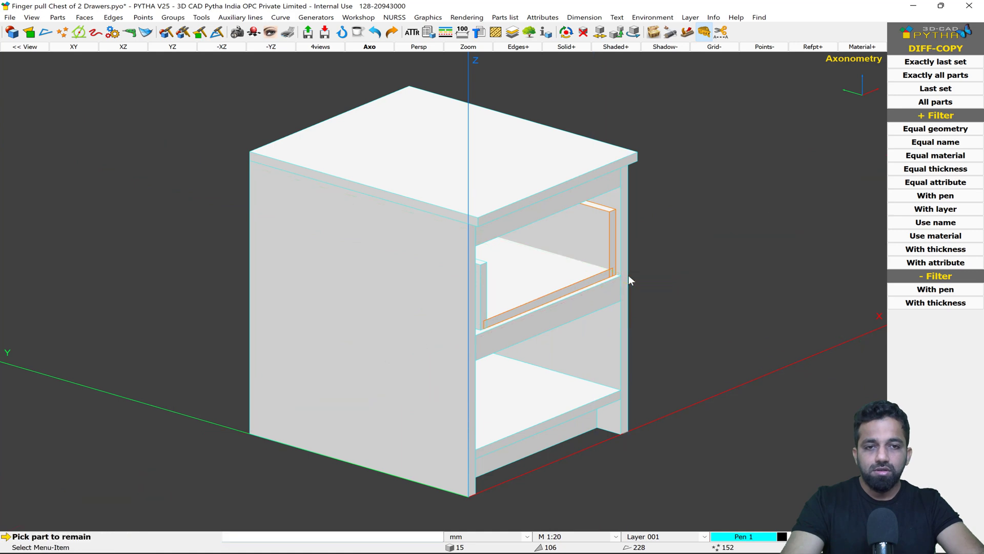
pyautogui.click(493, 280)
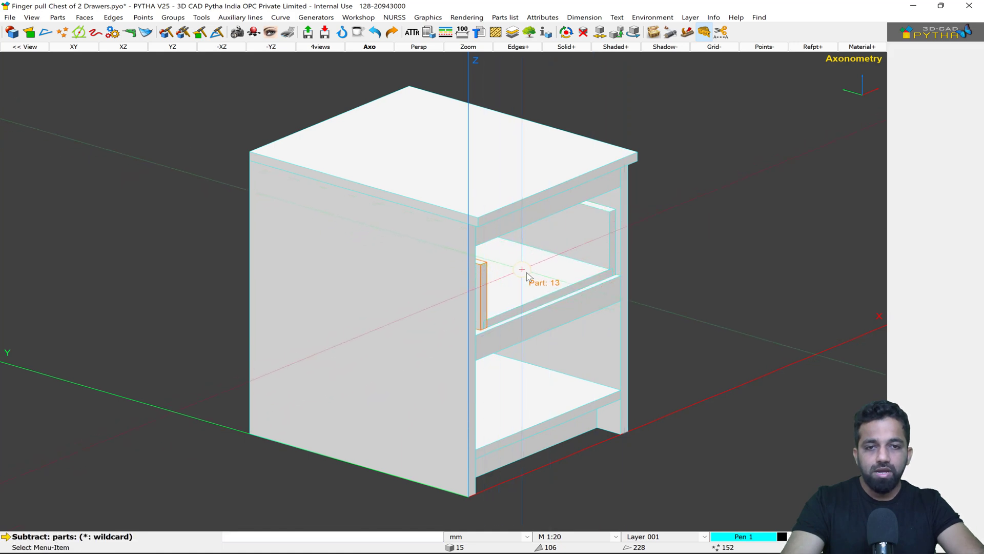
pyautogui.click(528, 273)
pyautogui.rightClick(543, 278)
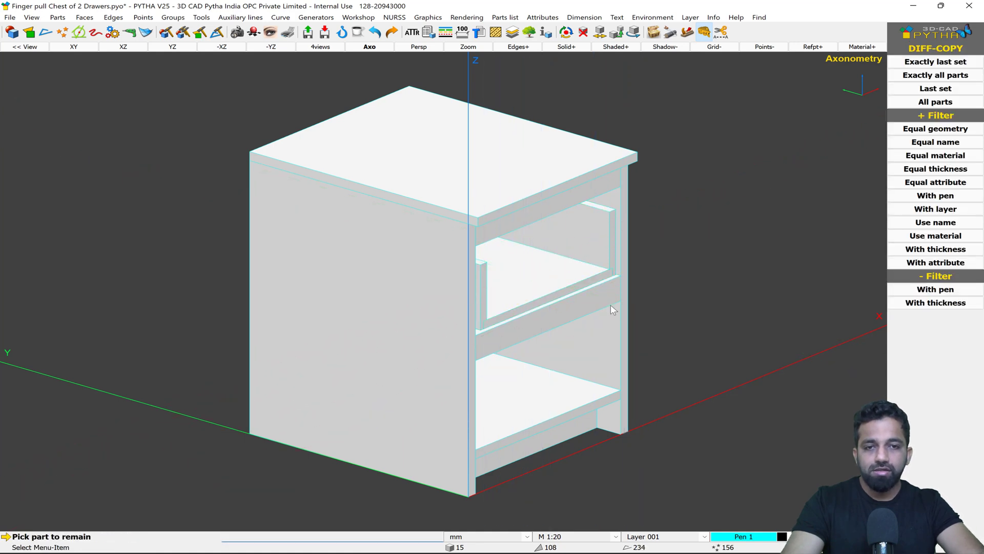
pyautogui.rightClick(611, 304)
# Step: Create an 18 mm thick block across the lower drawer opening, from the middle rail's lower corner to the opposite front corner of the cabinet bottom
pyautogui.moveTo(610, 305)
pyautogui.mouseDown(button='middle')
pyautogui.moveTo(589, 303)
pyautogui.moveTo(569, 277)
pyautogui.moveTo(620, 295)
pyautogui.mouseUp(button='middle')
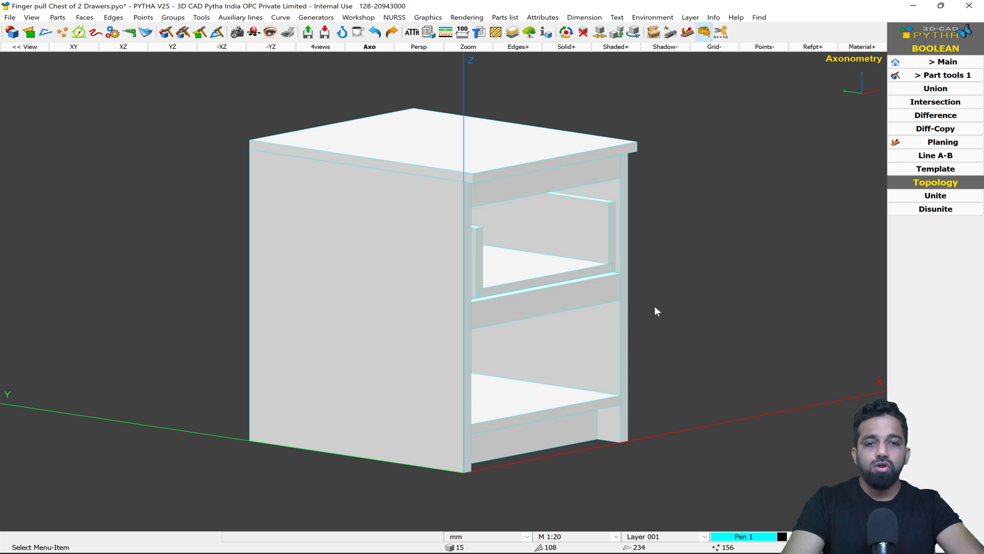
pyautogui.press('b')
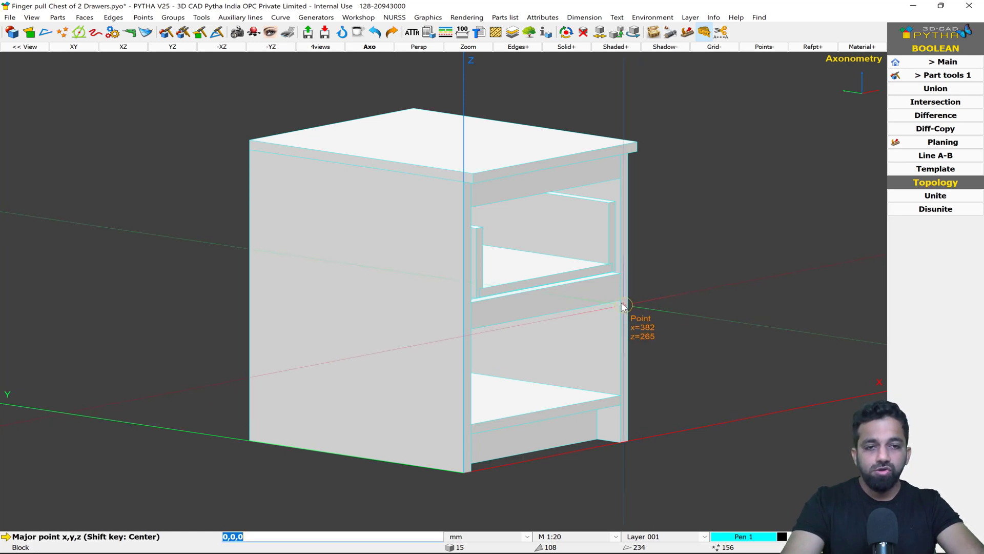
pyautogui.click(622, 307)
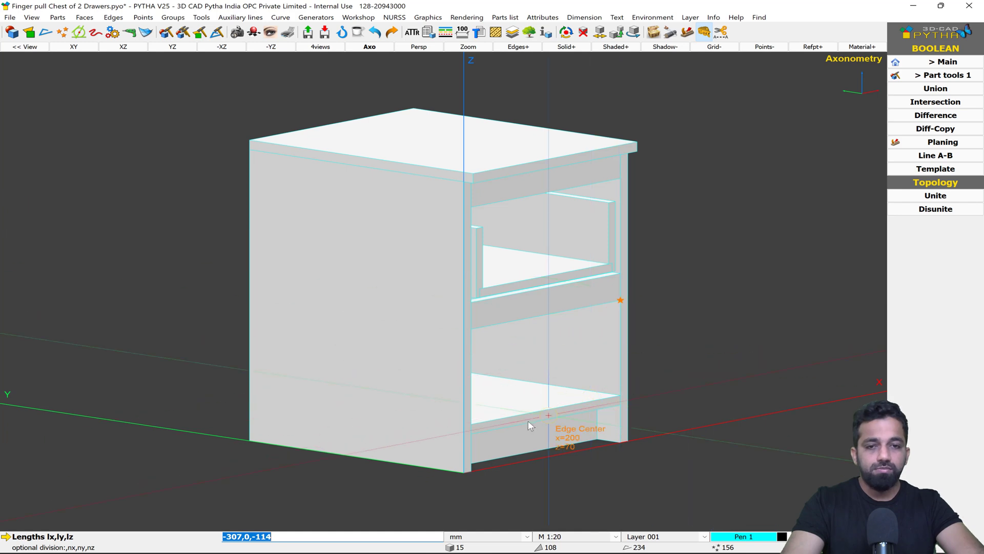
pyautogui.click(472, 422)
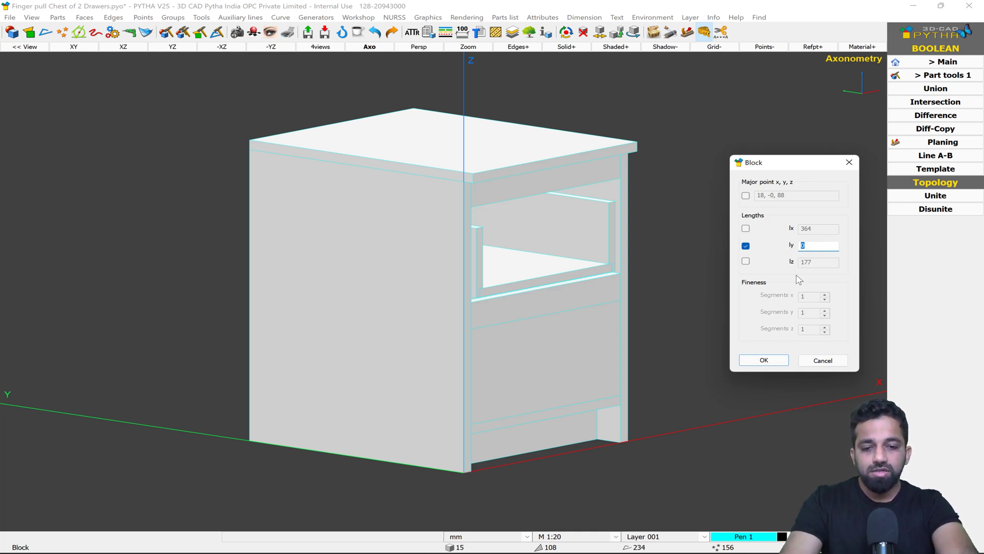
pyautogui.press('BackSpace')
pyautogui.write('18')
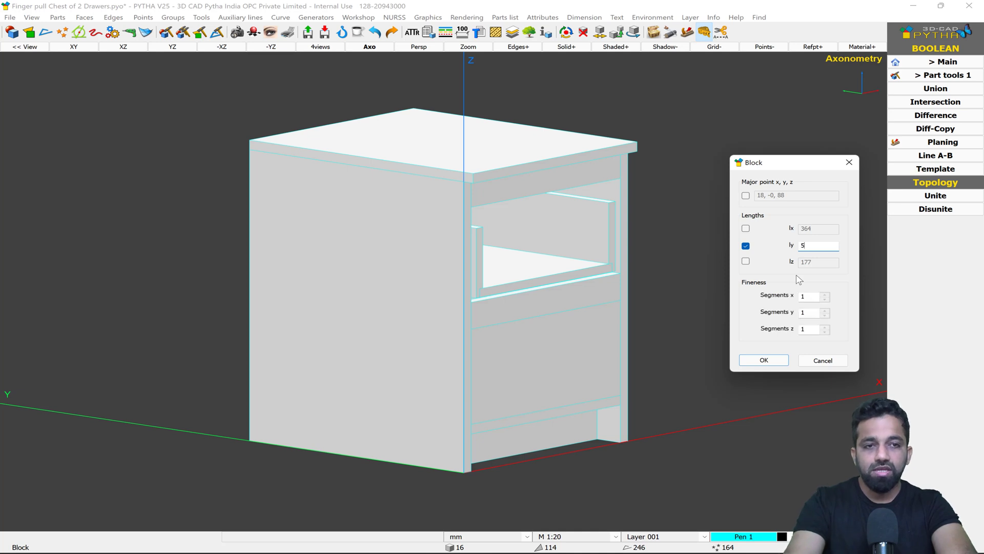
pyautogui.press('Return')
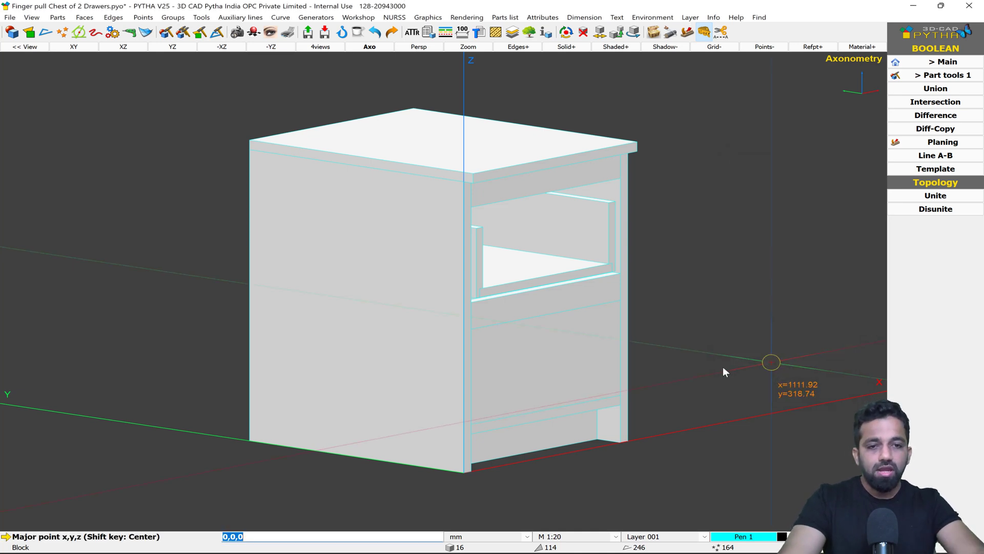
pyautogui.rightClick(558, 362)
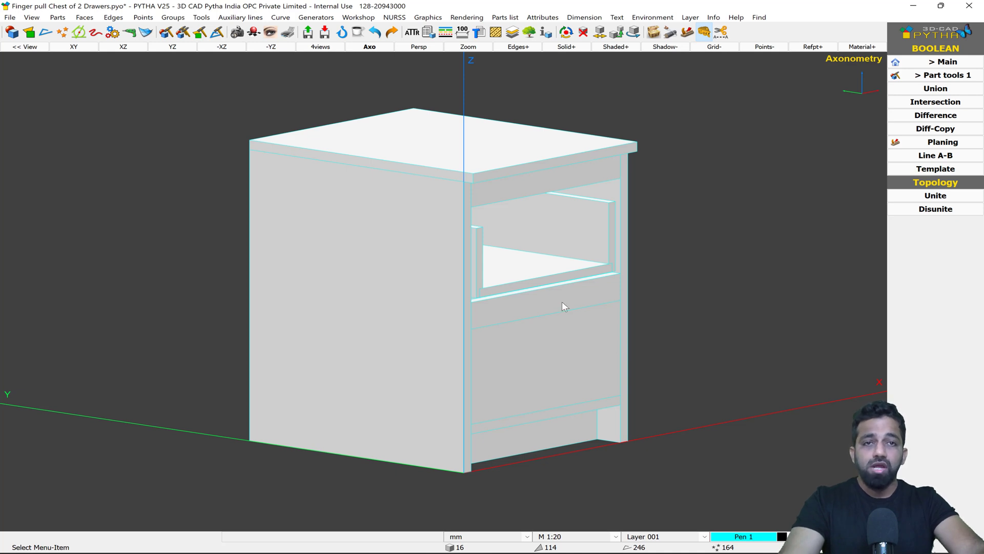
# Step: Assign automatic reference points to the new lower drawer front panel
pyautogui.click(538, 18)
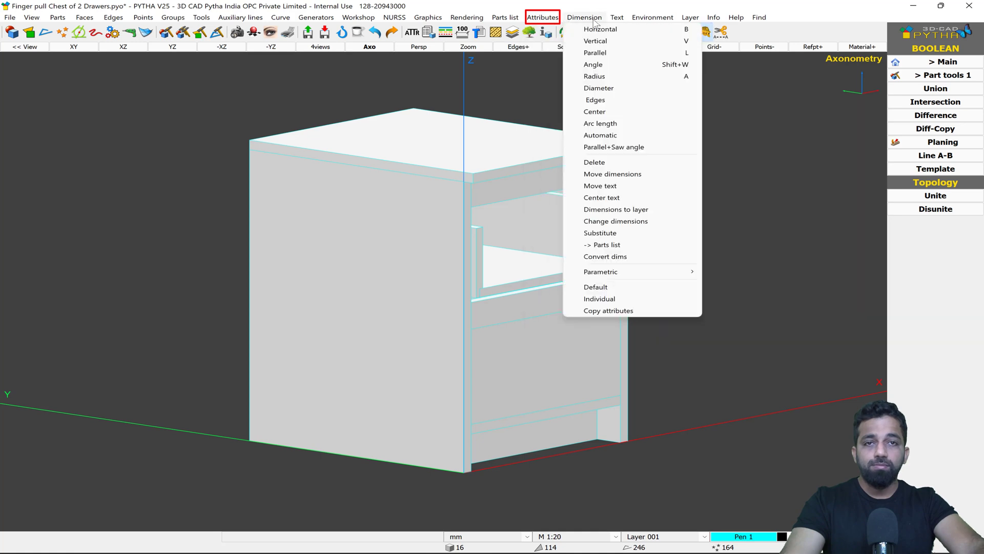
pyautogui.moveTo(554, 30)
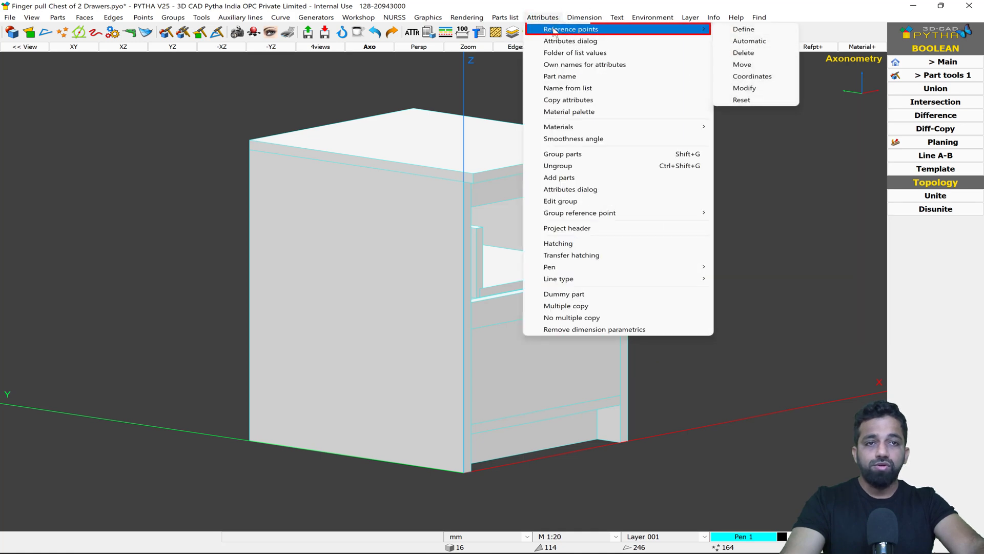
pyautogui.click(730, 41)
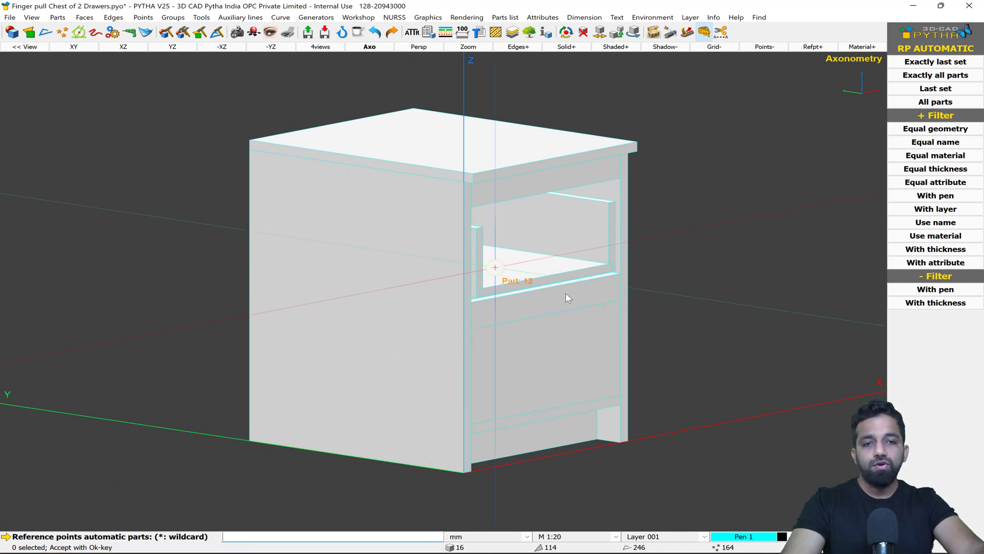
pyautogui.click(567, 363)
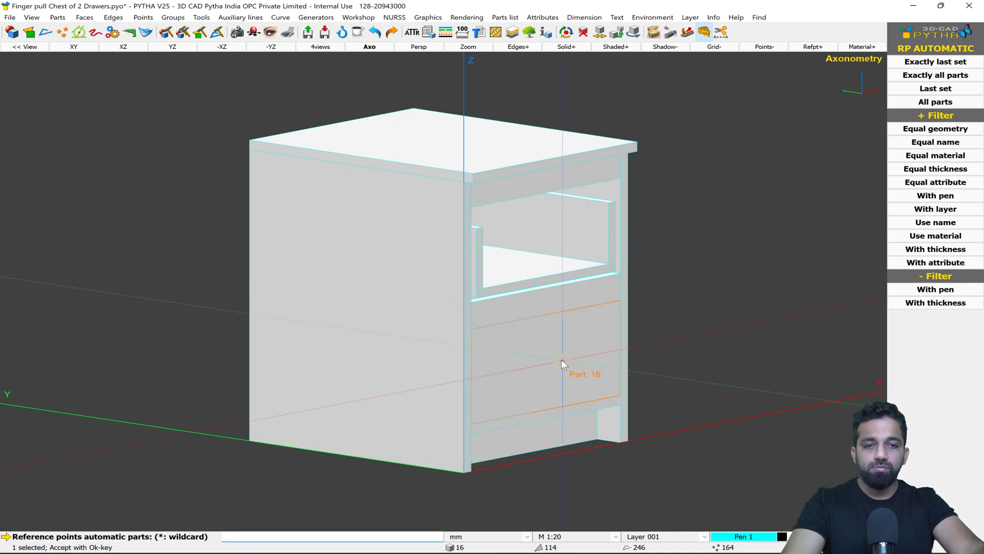
pyautogui.rightClick(561, 359)
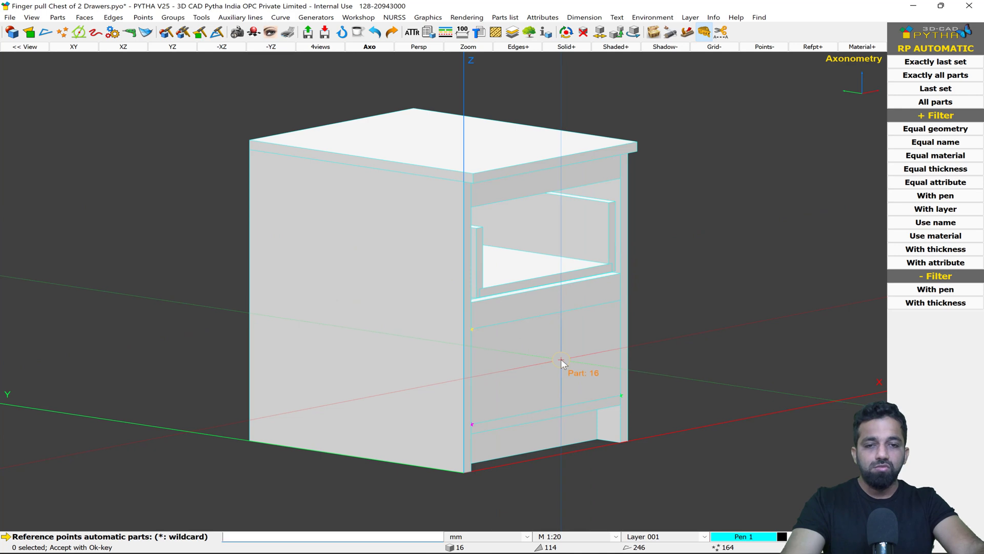
# Step: Start the Replace command on the lower drawer front panel, selecting only that panel as the part to replace
pyautogui.rightClick(561, 361)
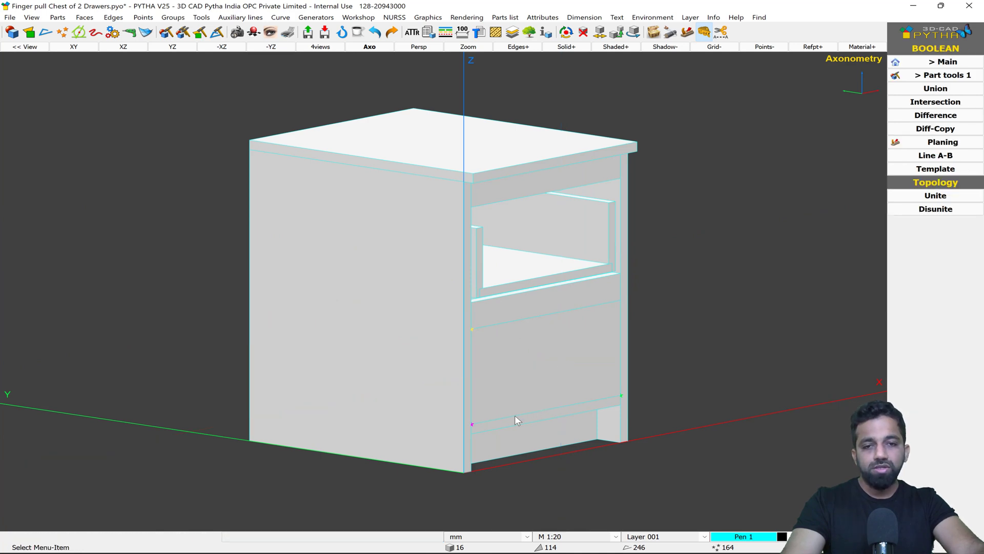
pyautogui.scroll(4, 515, 414)
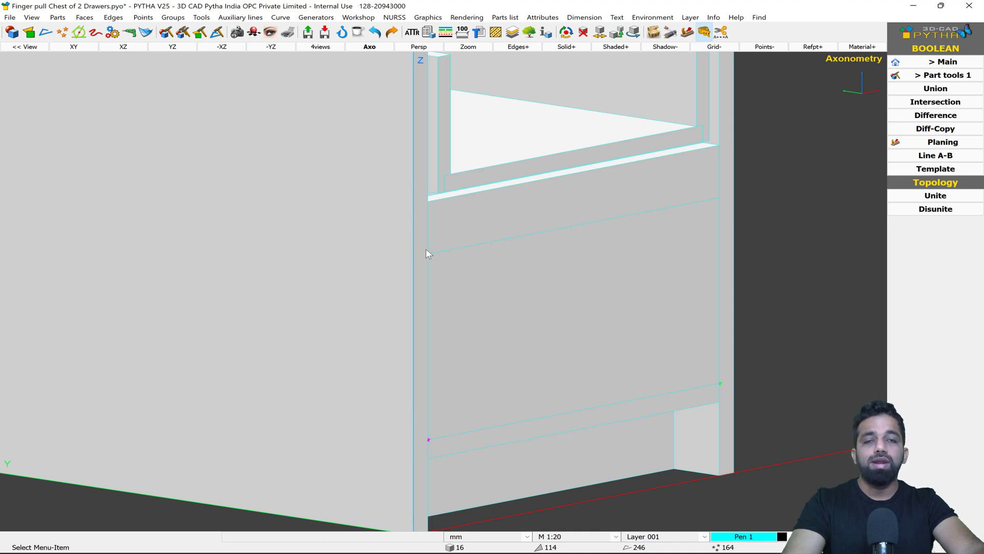
pyautogui.scroll(-3, 428, 254)
pyautogui.scroll(1, 446, 241)
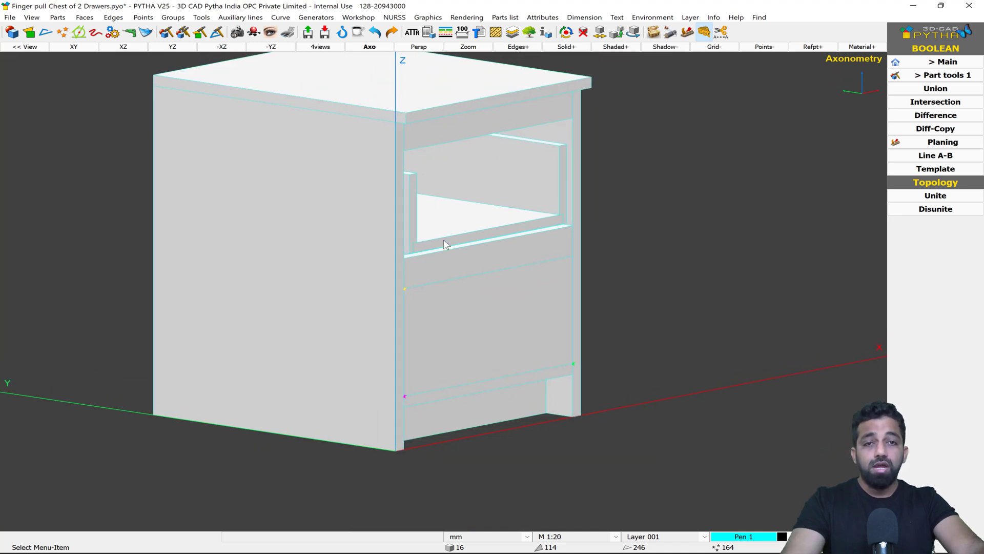
pyautogui.click(933, 76)
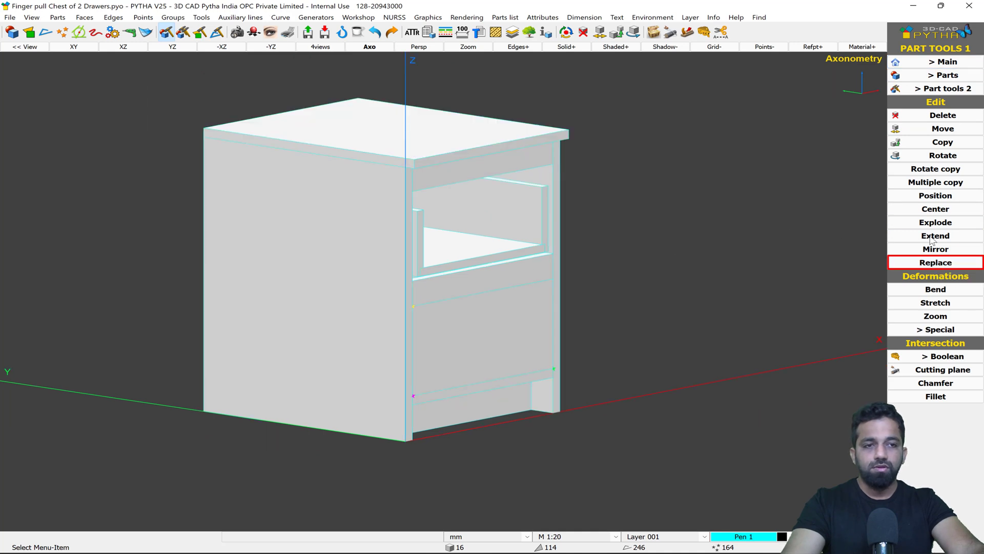
pyautogui.click(936, 262)
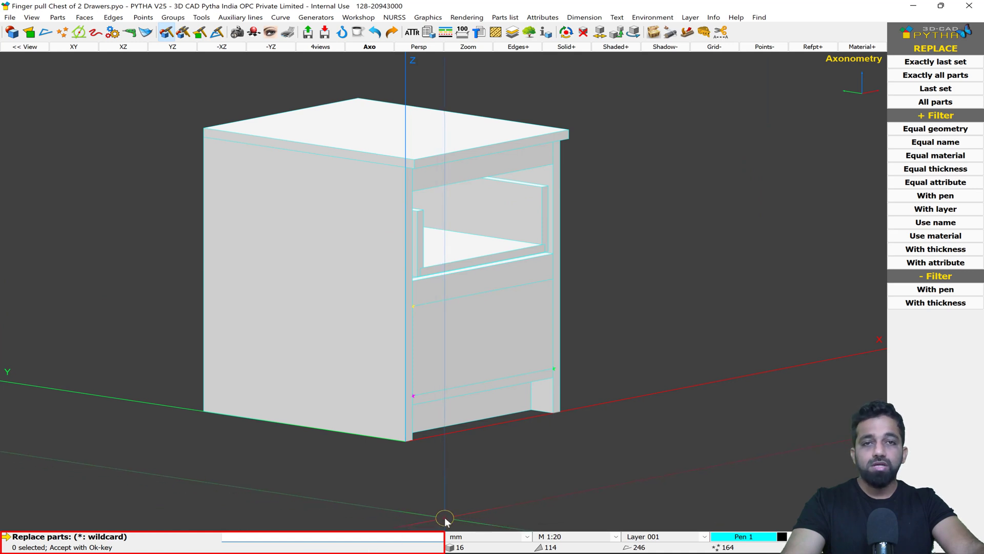
pyautogui.click(486, 347)
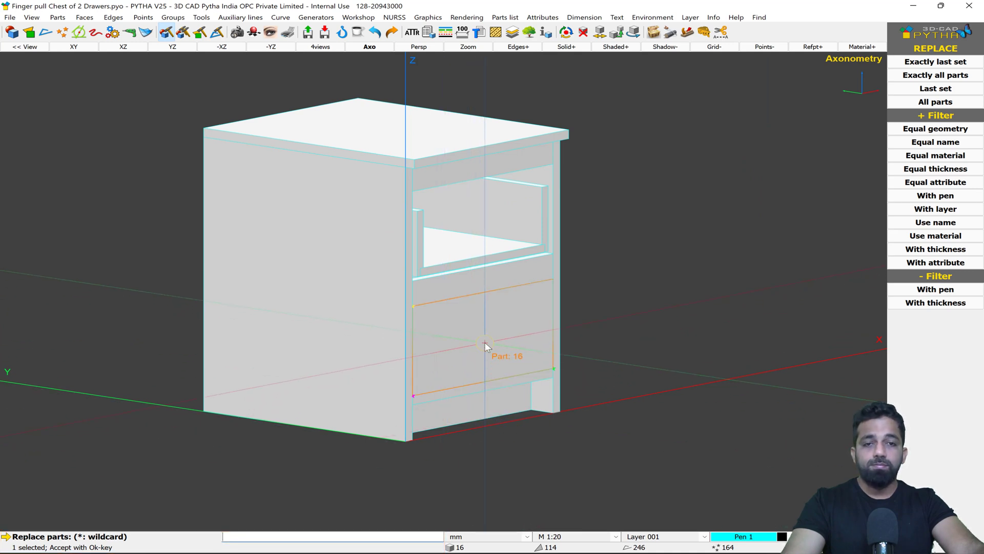
pyautogui.rightClick(486, 347)
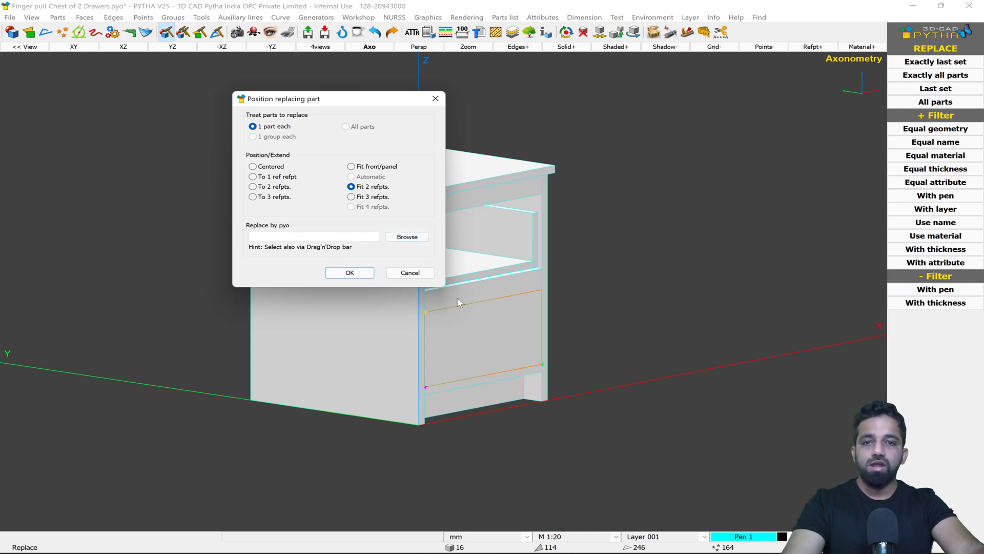
# Step: Choose Blum Standard 230M400mm 25Kg from the Blum Single Extension 230M Drawers folder on the desktop as the replacement, fitted to 2 reference points
pyautogui.click(408, 237)
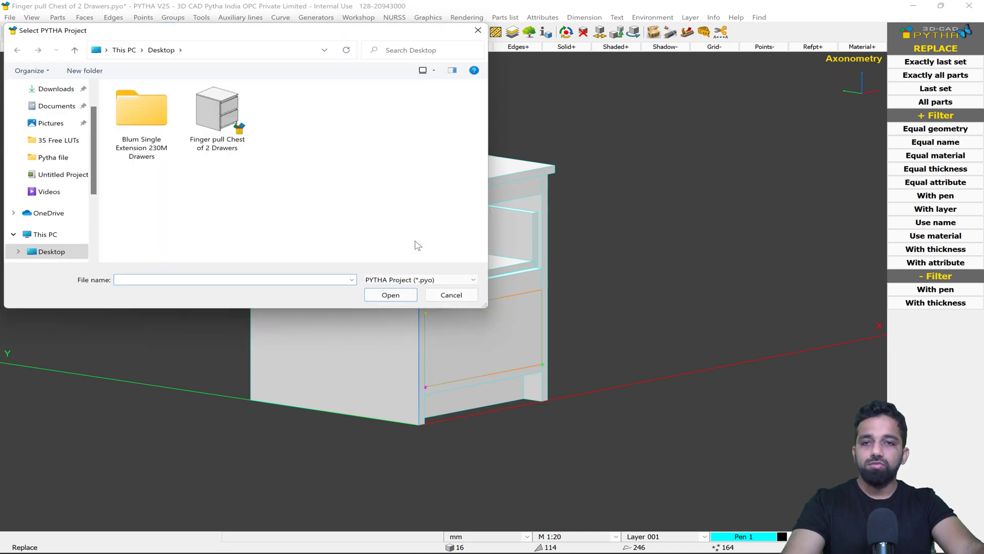
pyautogui.doubleClick(153, 148)
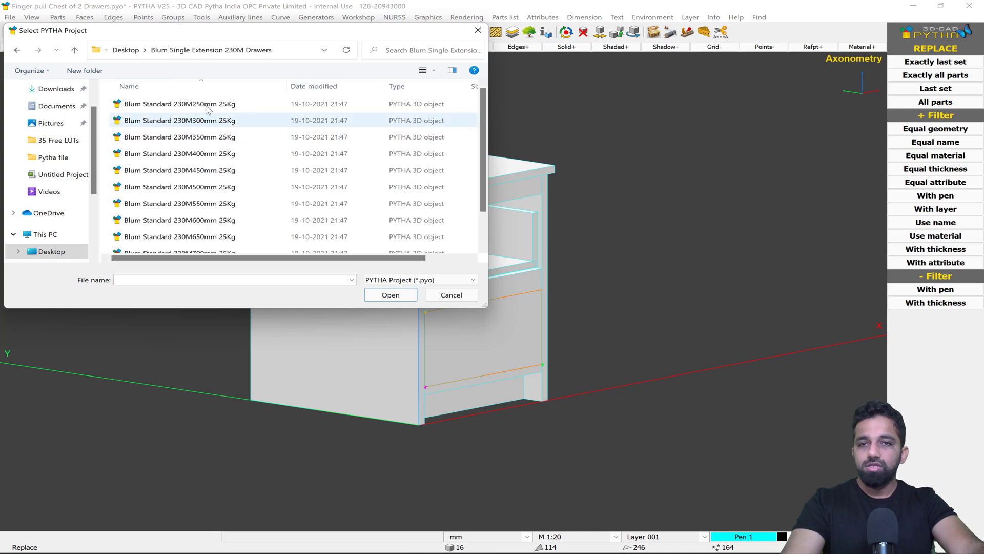
pyautogui.click(427, 72)
pyautogui.click(434, 71)
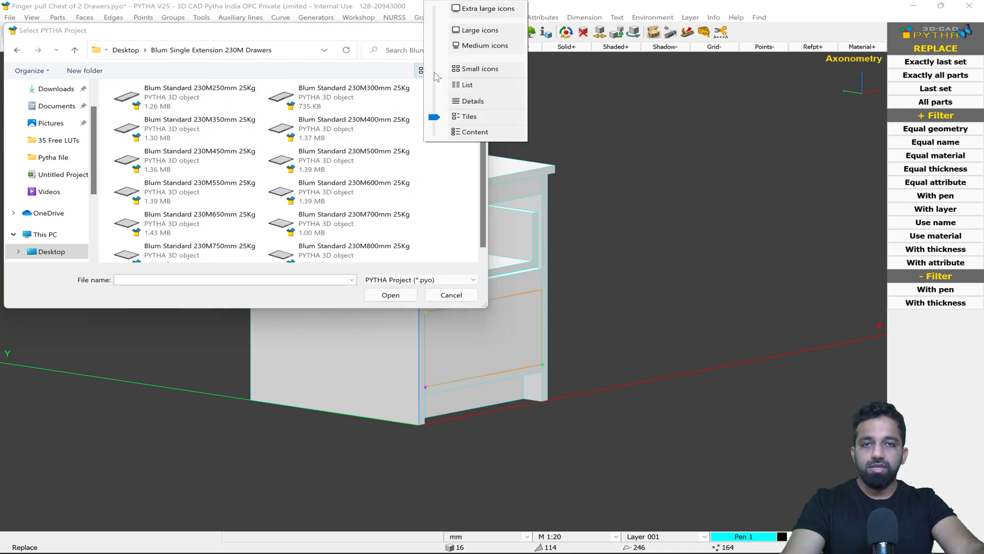
pyautogui.click(472, 14)
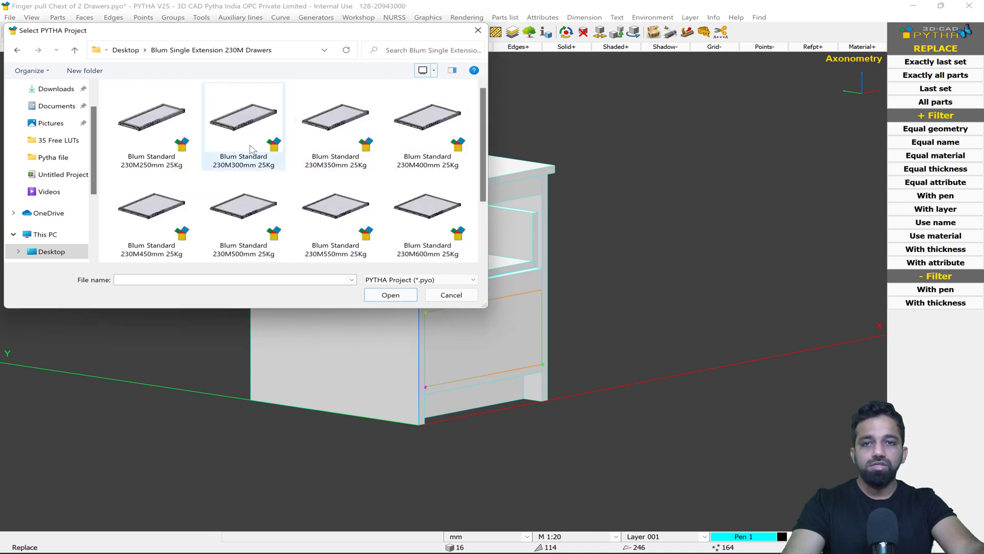
pyautogui.scroll(-1, 418, 174)
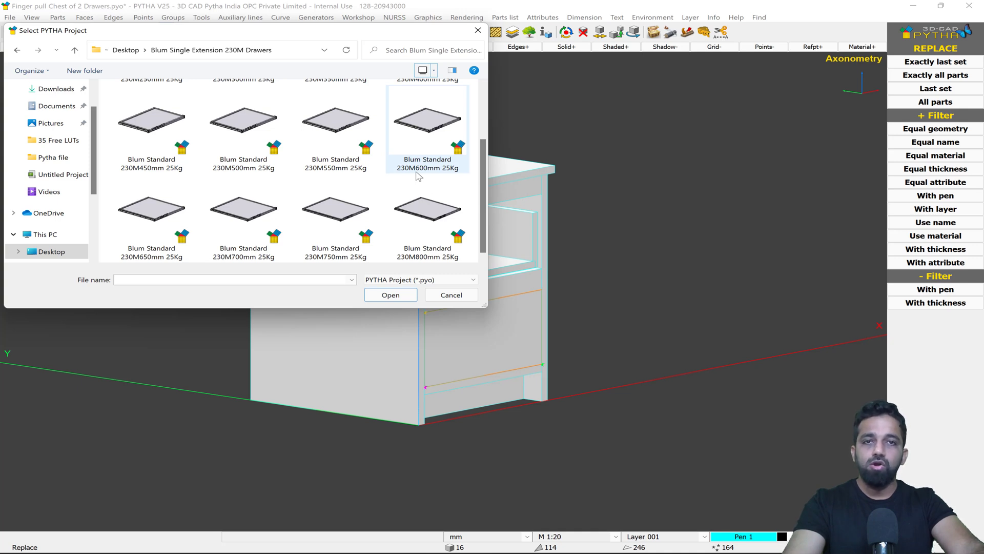
pyautogui.scroll(1, 417, 175)
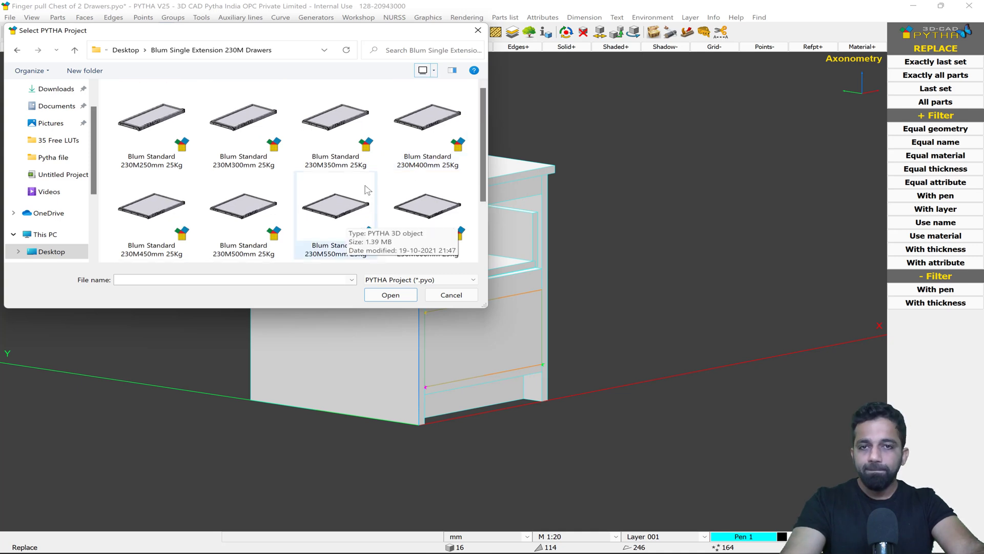
pyautogui.doubleClick(425, 146)
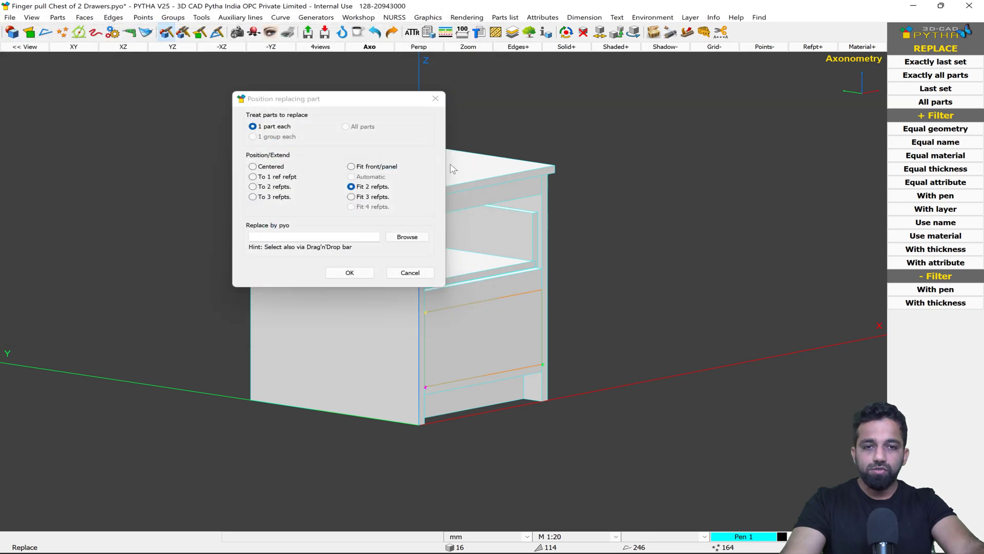
# Step: Check the runner assembly's fit against the reference points at both front corners of the lower opening and accept the replacement
pyautogui.moveTo(534, 358); pyautogui.dragTo(438, 355, button='middle')
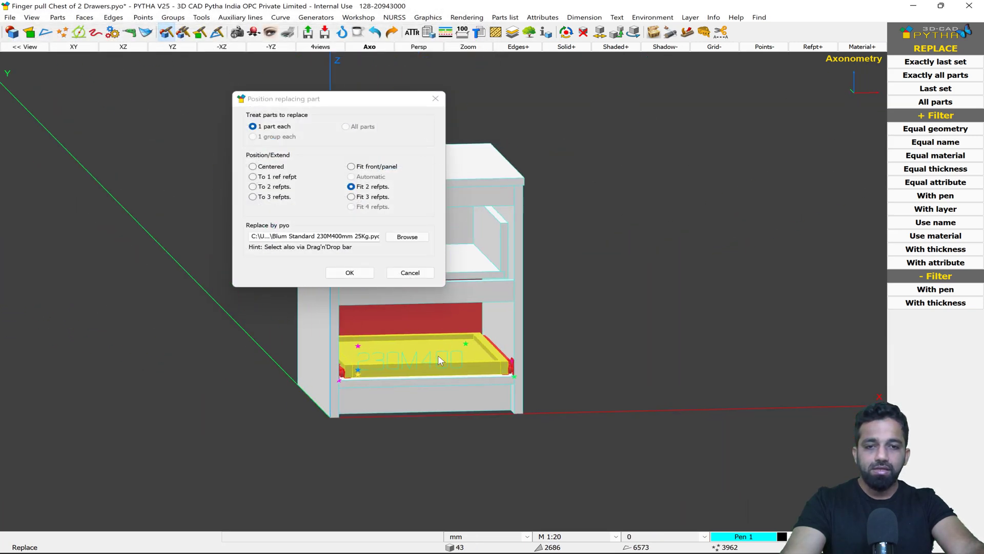
pyautogui.scroll(5, 520, 375)
pyautogui.scroll(5, 506, 377)
pyautogui.scroll(-4, 513, 394)
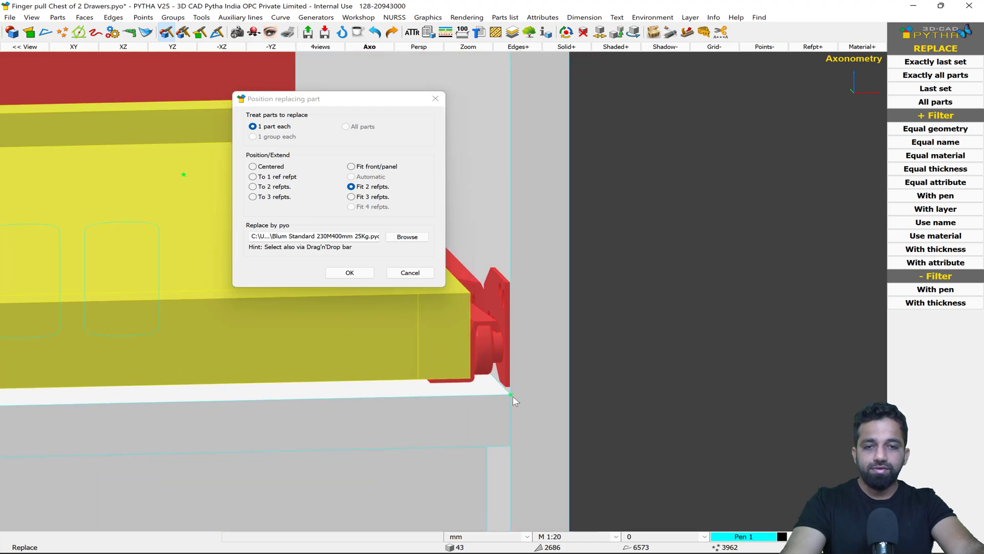
pyautogui.scroll(-4, 368, 385)
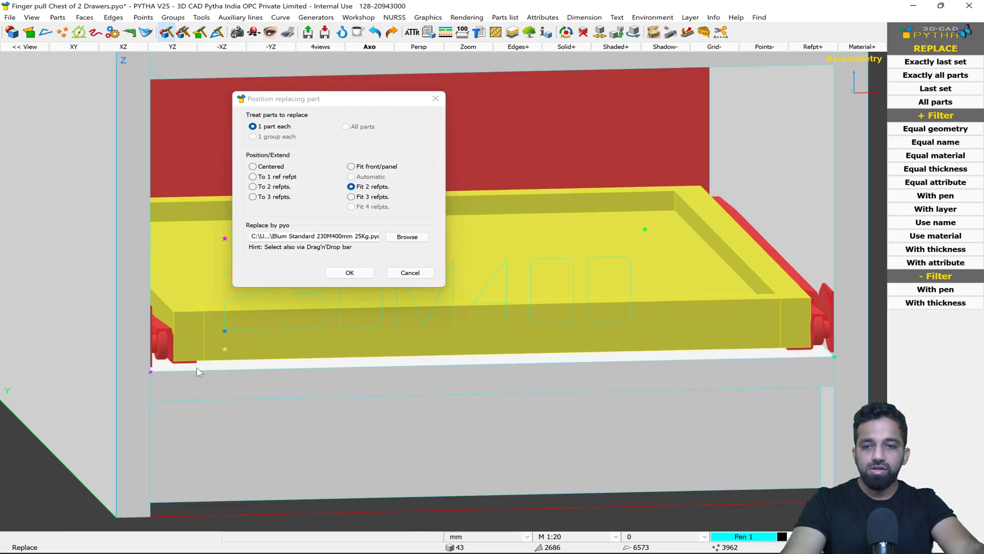
pyautogui.scroll(6, 196, 367)
pyautogui.scroll(-5, 162, 368)
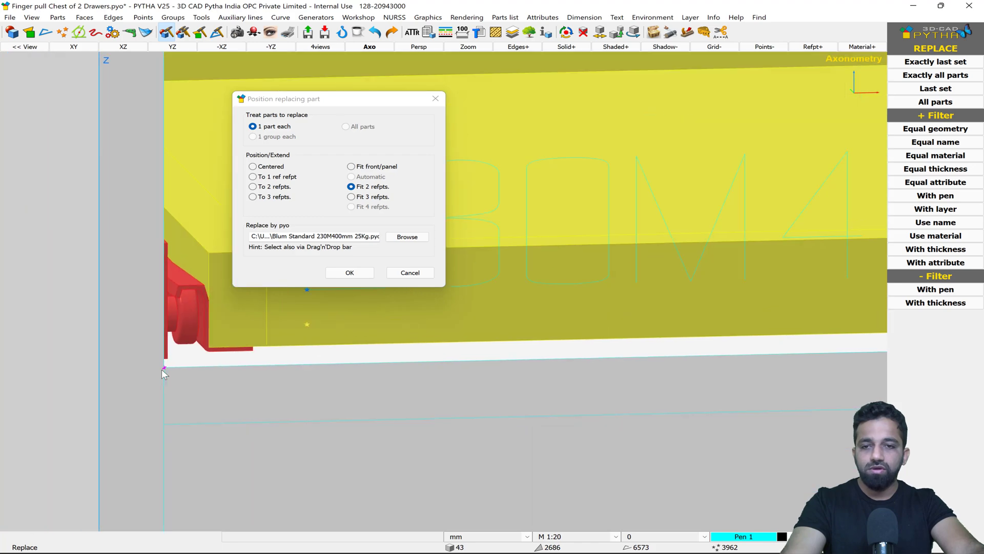
pyautogui.scroll(5, 661, 363)
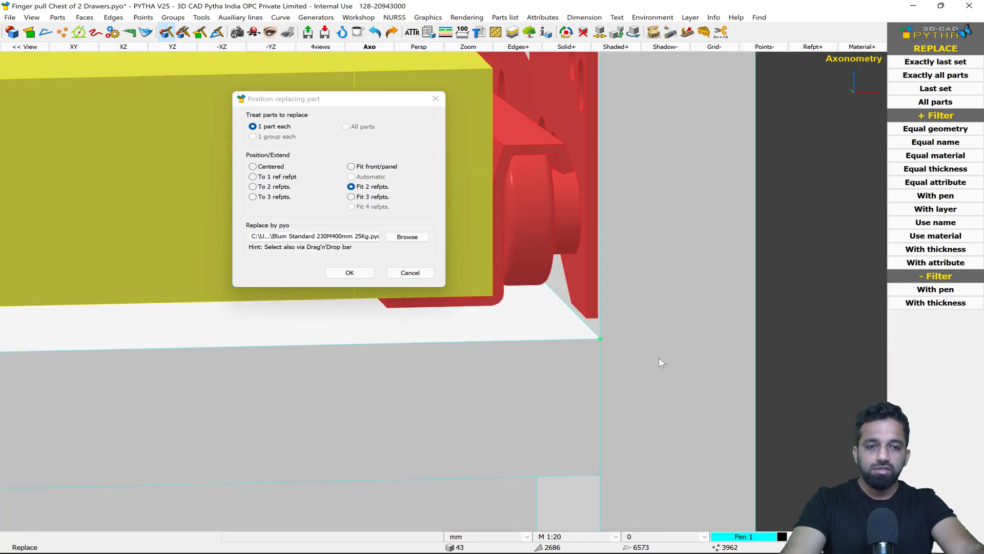
pyautogui.scroll(-6, 605, 343)
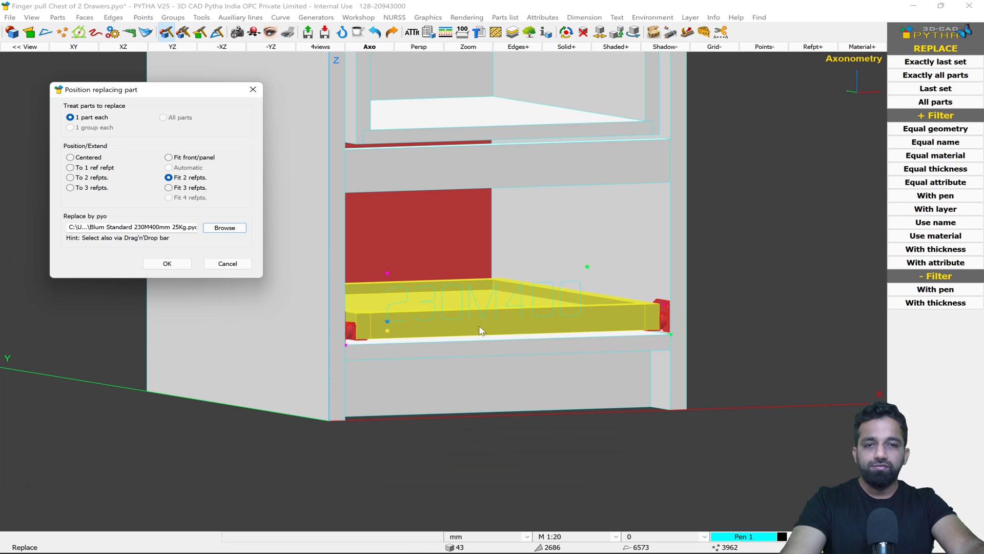
pyautogui.moveTo(587, 333); pyautogui.dragTo(548, 335, button='middle')
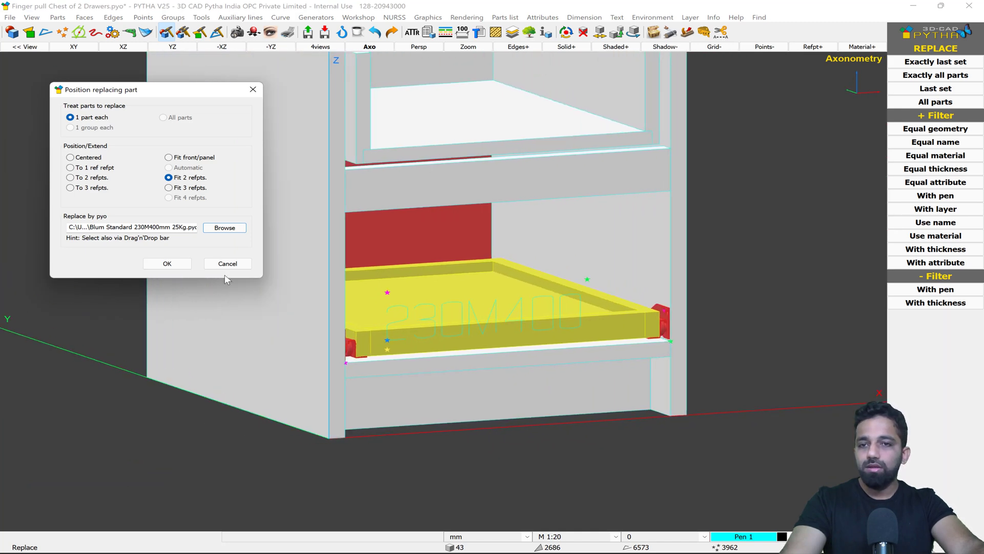
pyautogui.click(167, 263)
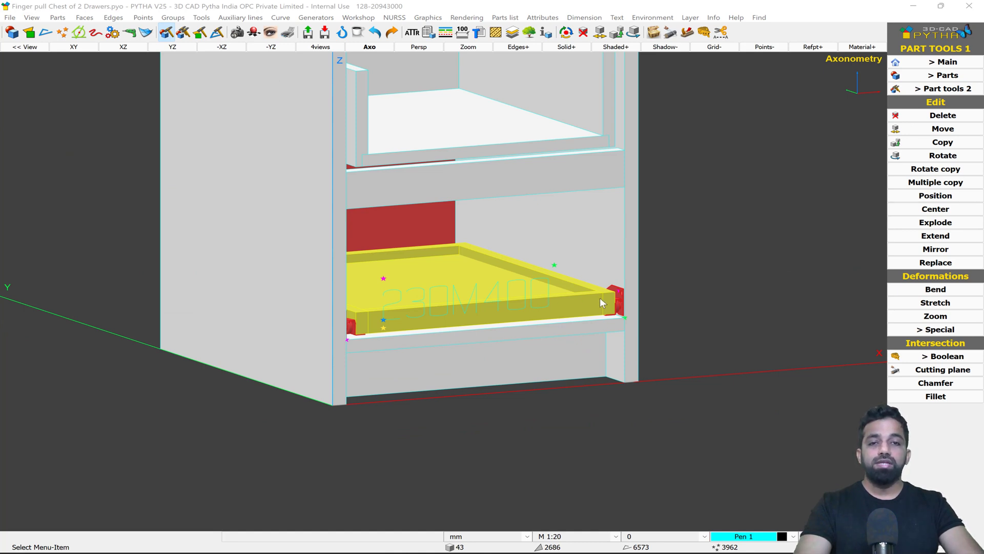
# Step: Copy the four upper drawer box parts once, 227 mm down into the lower opening, between matching upper corners of the two openings
pyautogui.moveTo(578, 123); pyautogui.dragTo(592, 182, button='middle')
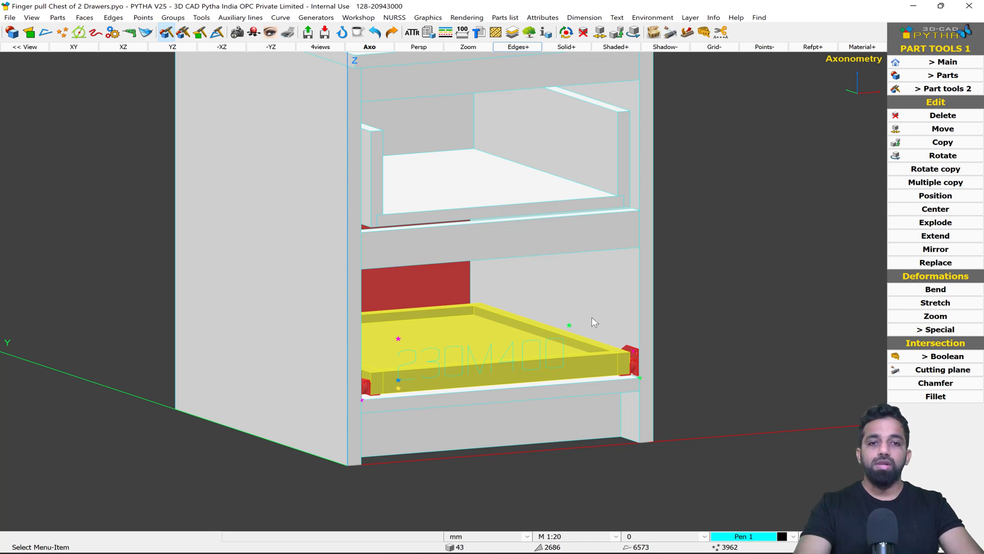
pyautogui.rightClick(750, 186)
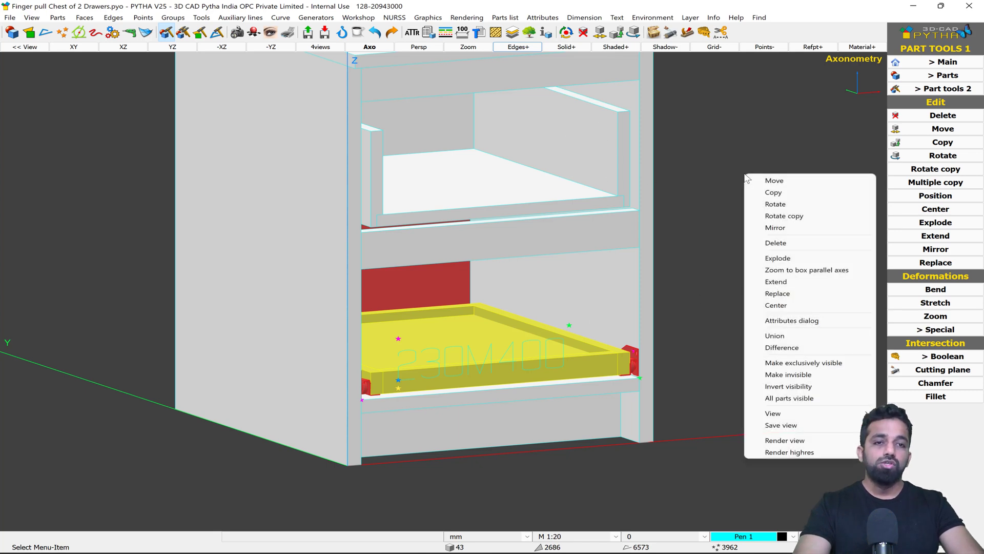
pyautogui.click(779, 190)
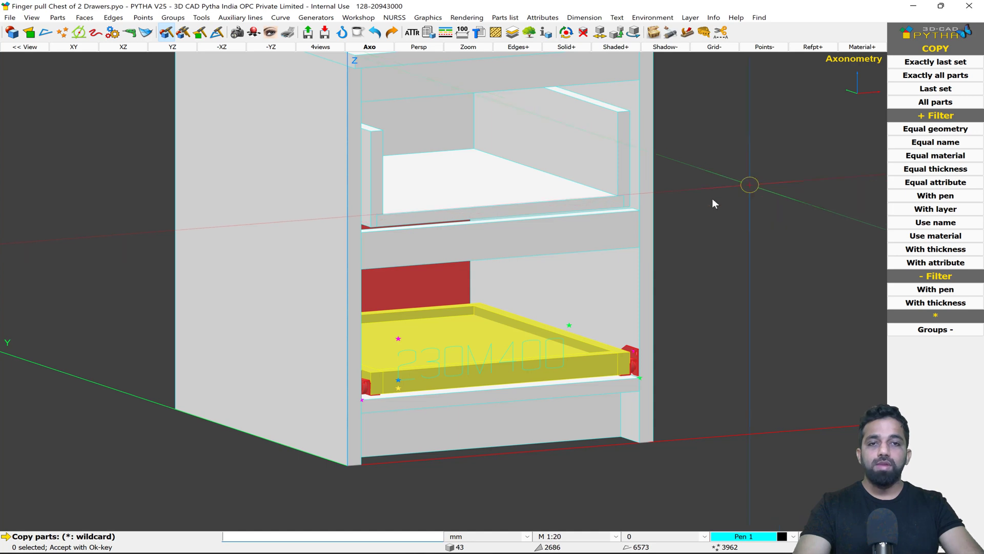
pyautogui.click(410, 182)
pyautogui.click(380, 163)
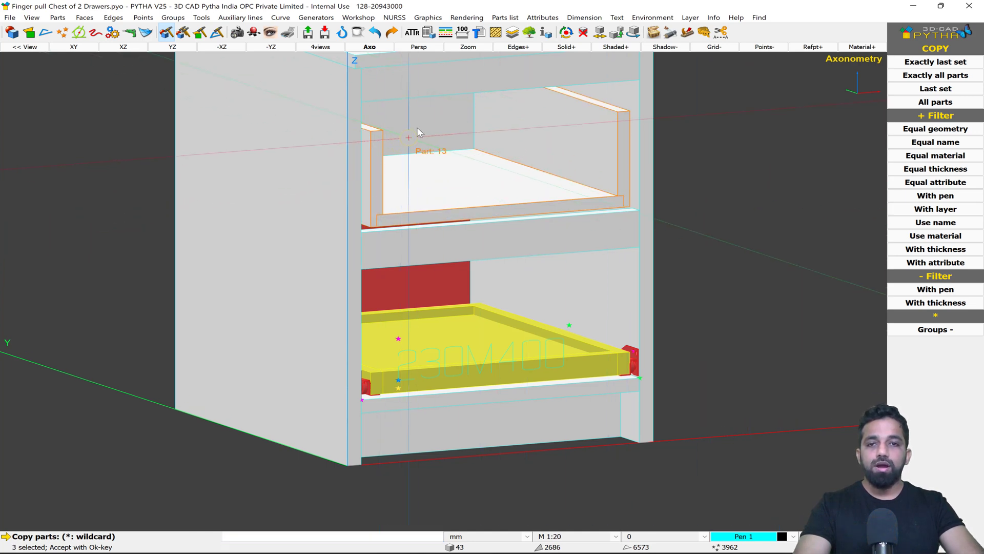
pyautogui.click(418, 125)
pyautogui.rightClick(616, 168)
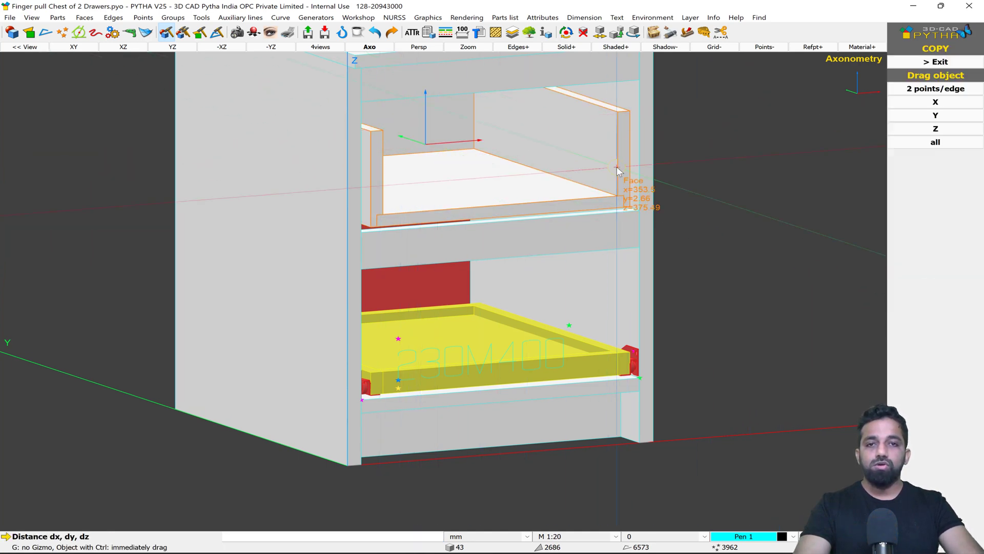
pyautogui.click(362, 102)
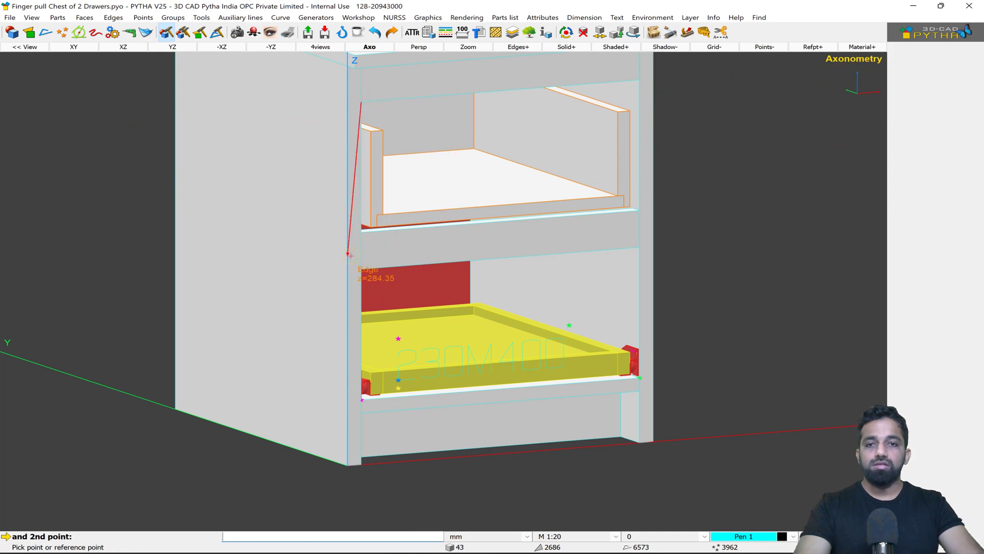
pyautogui.click(362, 267)
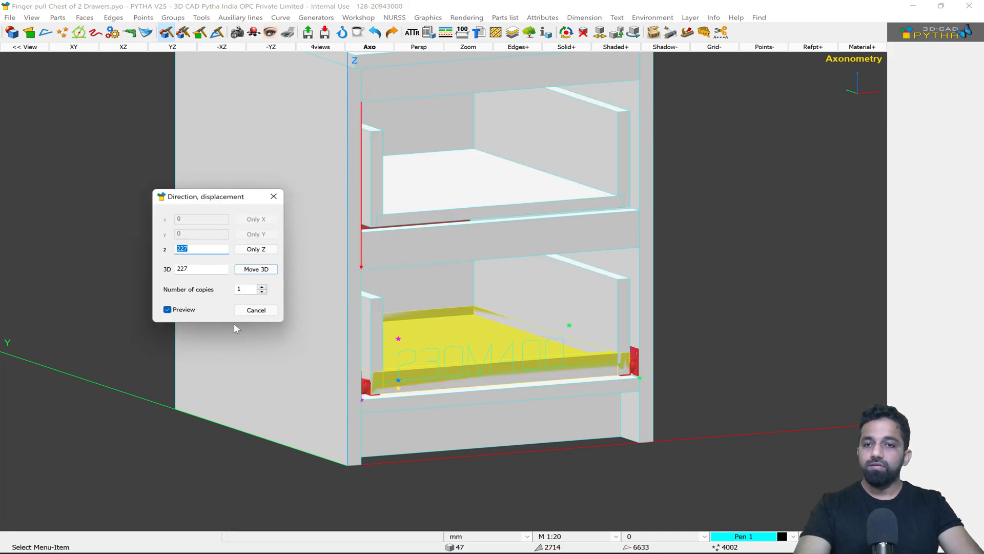
pyautogui.click(256, 269)
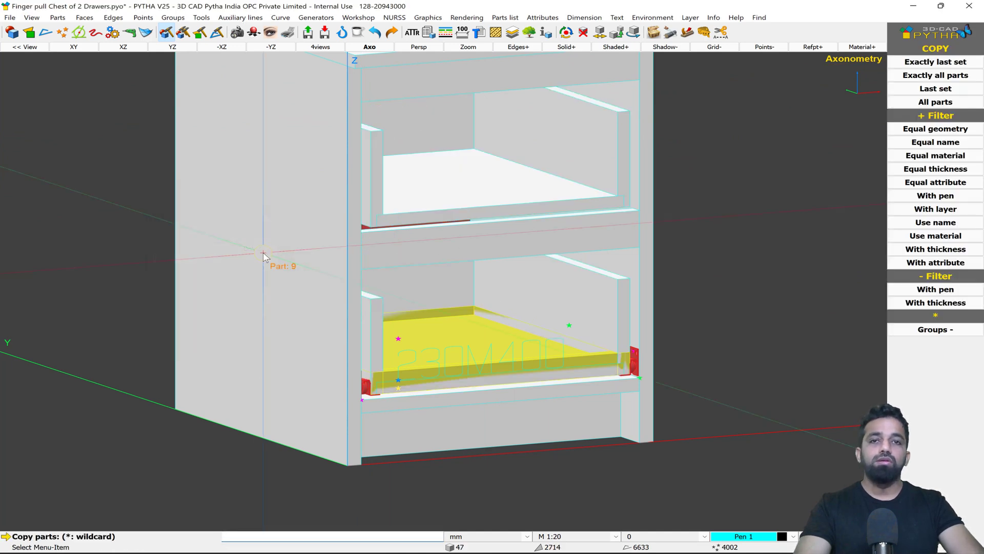
pyautogui.rightClick(488, 238)
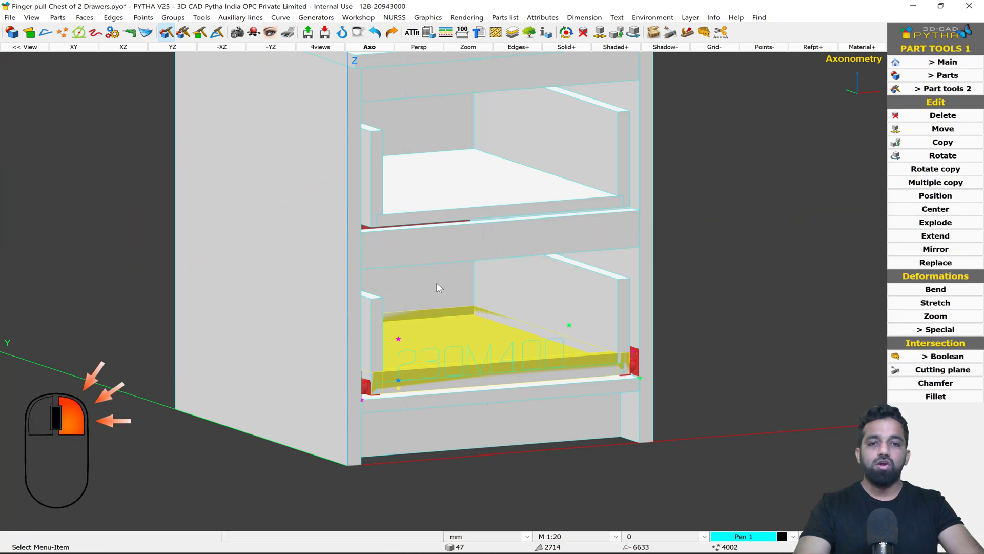
# Step: Turn solid mode off with edges kept on, and examine the hole positions and reference points on the runner beside the near cabinet side
pyautogui.moveTo(550, 313); pyautogui.dragTo(615, 355, button='right')
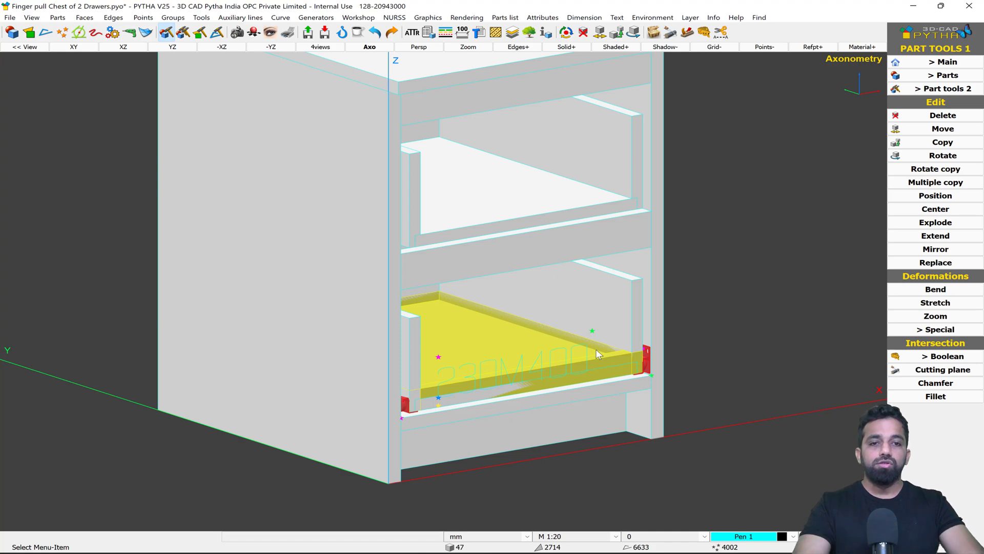
pyautogui.moveTo(645, 365)
pyautogui.mouseDown(button='right')
pyautogui.moveTo(554, 349)
pyautogui.moveTo(643, 351)
pyautogui.mouseUp(button='right')
pyautogui.click(517, 47)
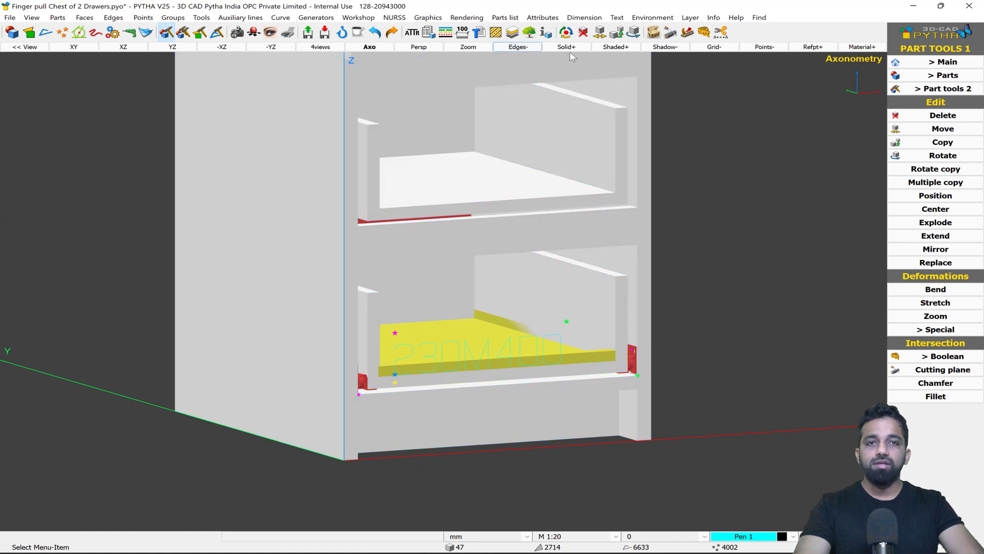
pyautogui.click(518, 46)
pyautogui.click(589, 47)
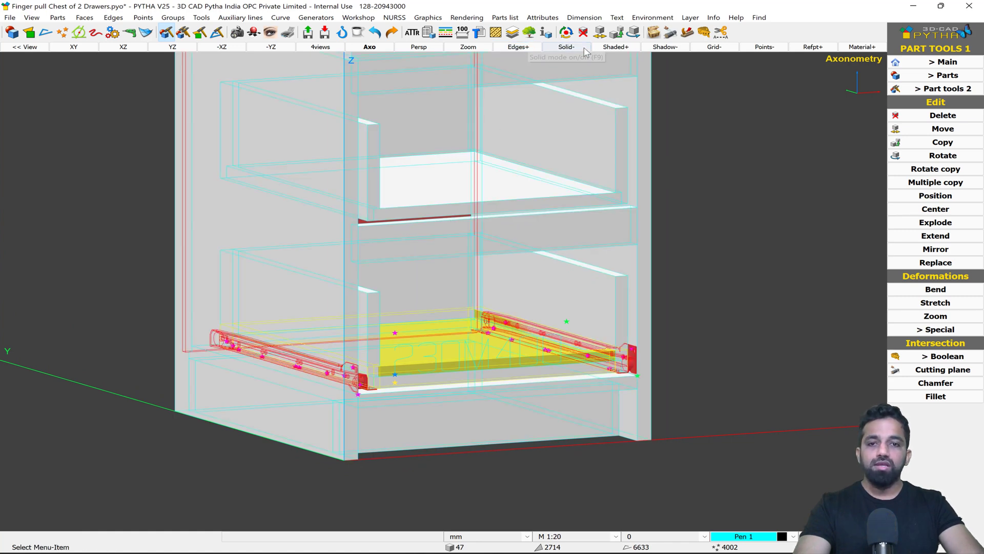
pyautogui.moveTo(365, 344); pyautogui.dragTo(426, 338, button='middle')
pyautogui.scroll(10, 393, 397)
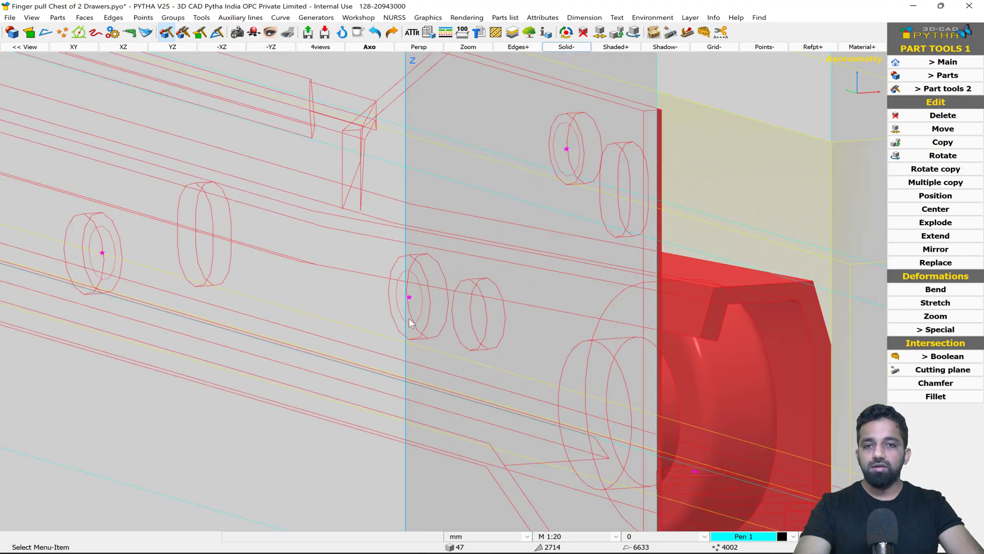
# Step: Start deleting parts with group selection turned on, and try selecting and deselecting the runner assembly's drawer box in the lower opening
pyautogui.scroll(-10, 421, 298)
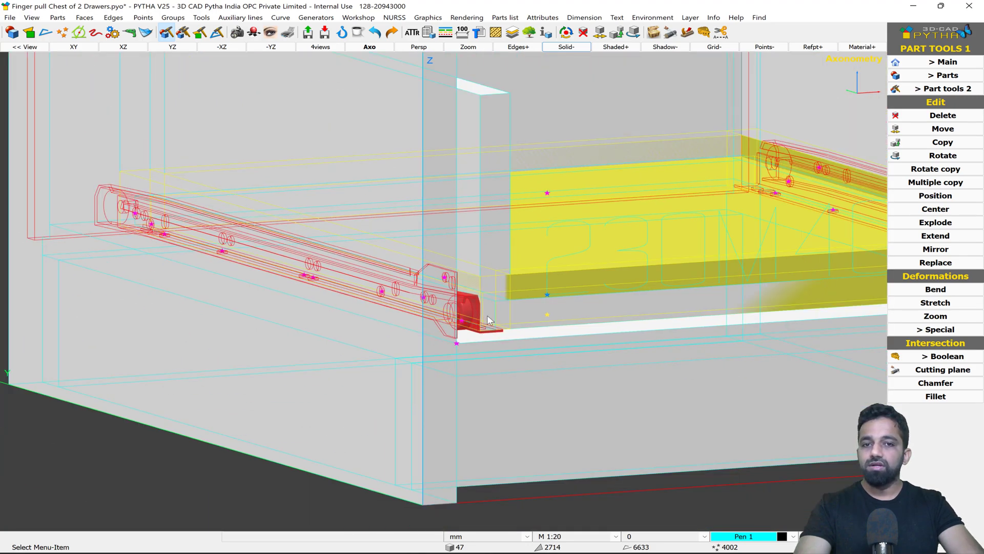
pyautogui.moveTo(487, 315); pyautogui.dragTo(449, 309, button='middle')
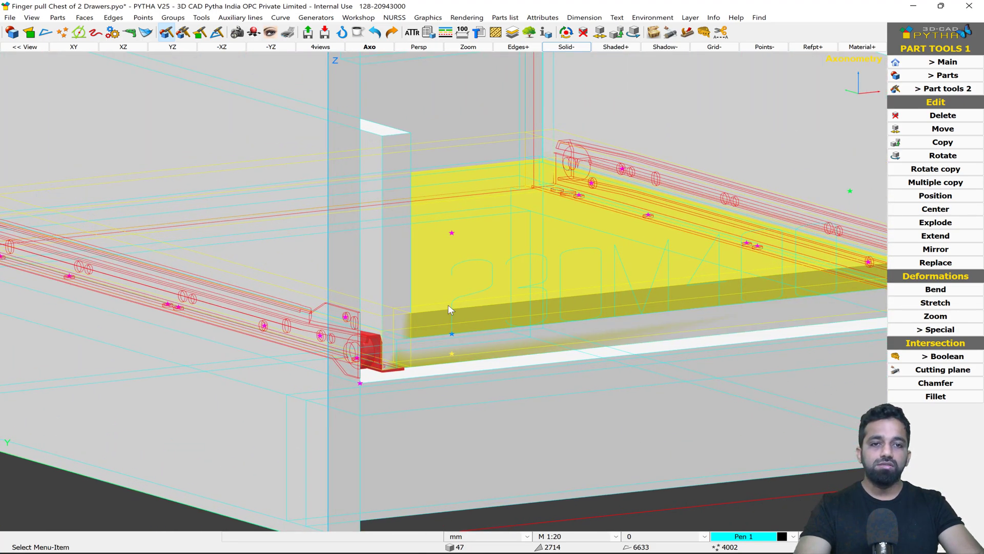
pyautogui.scroll(-5, 470, 300)
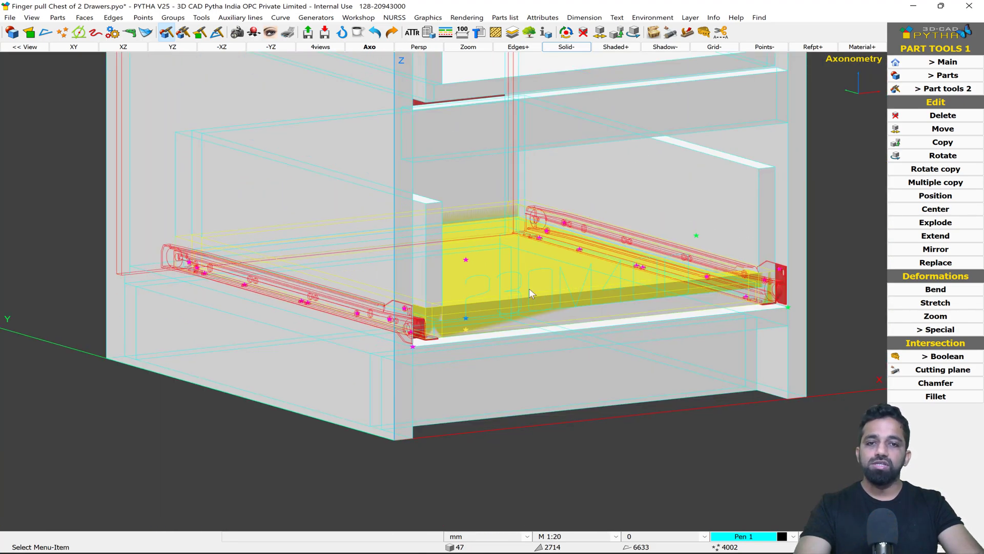
pyautogui.moveTo(601, 245); pyautogui.dragTo(483, 289, button='middle')
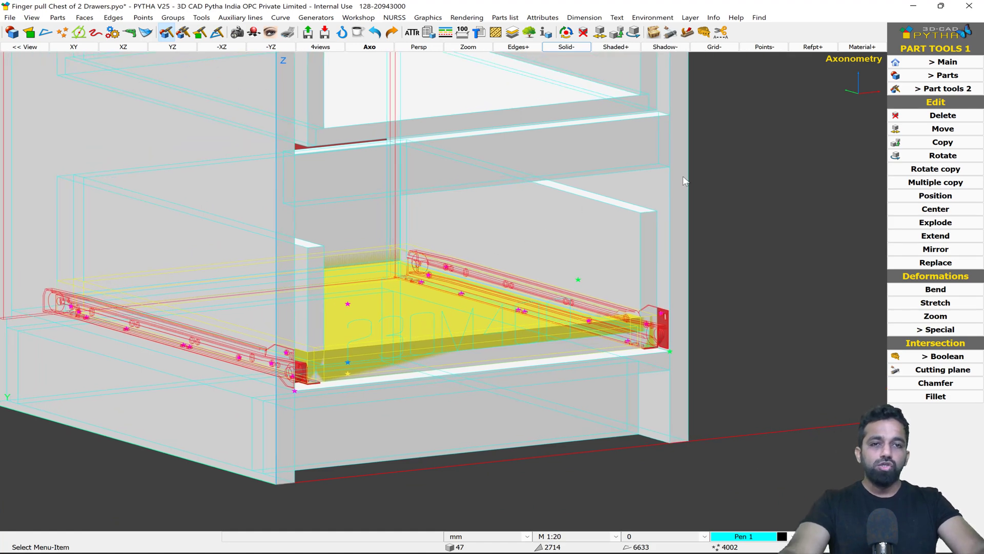
pyautogui.rightClick(723, 159)
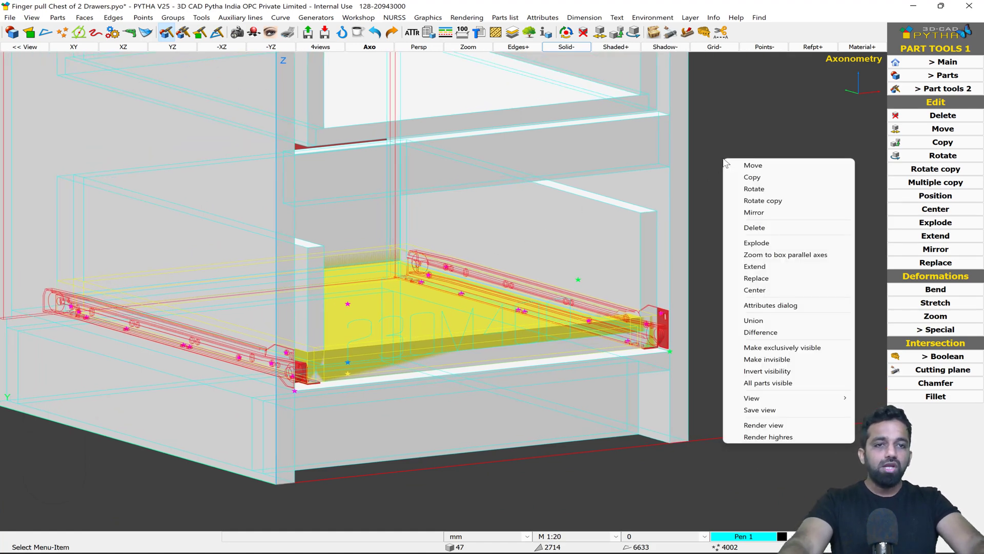
pyautogui.click(779, 228)
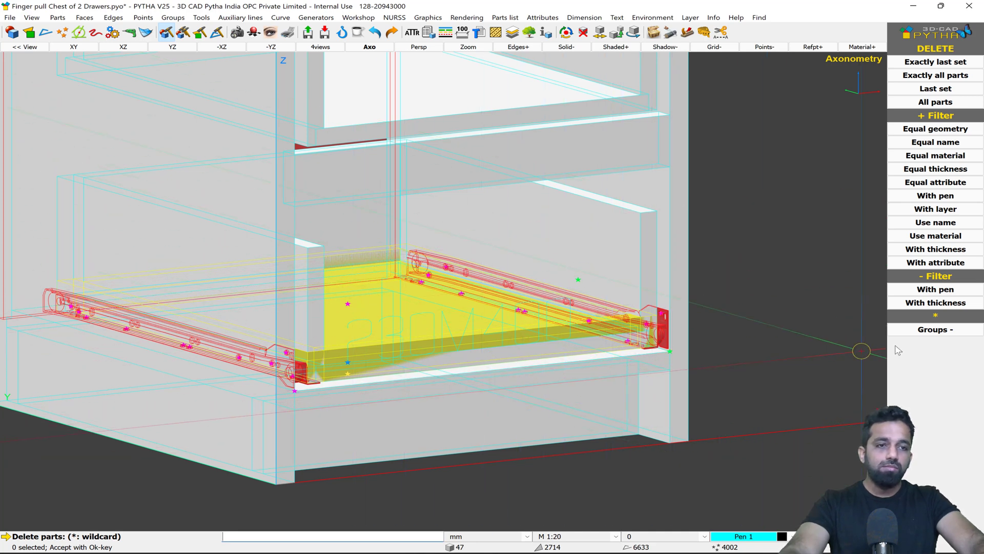
pyautogui.click(952, 334)
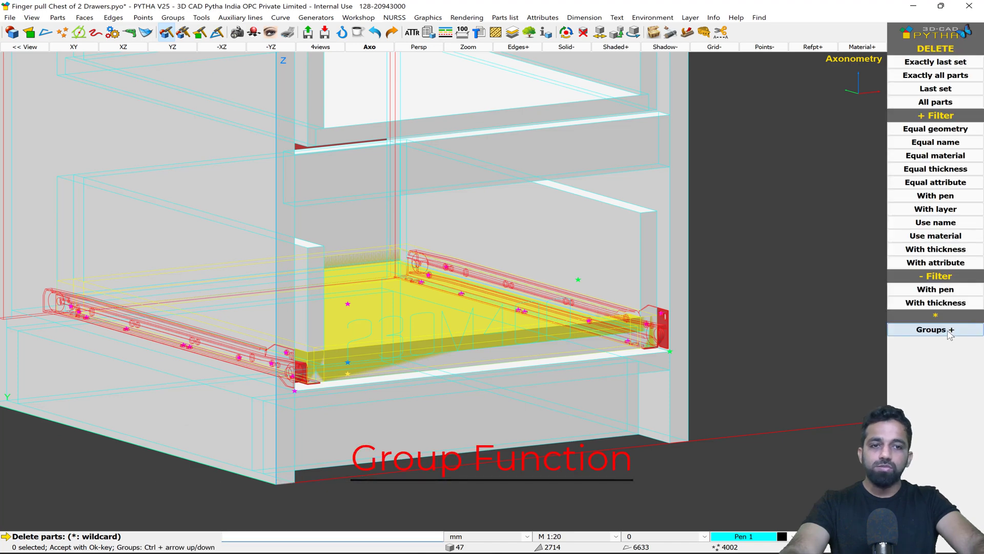
pyautogui.click(336, 350)
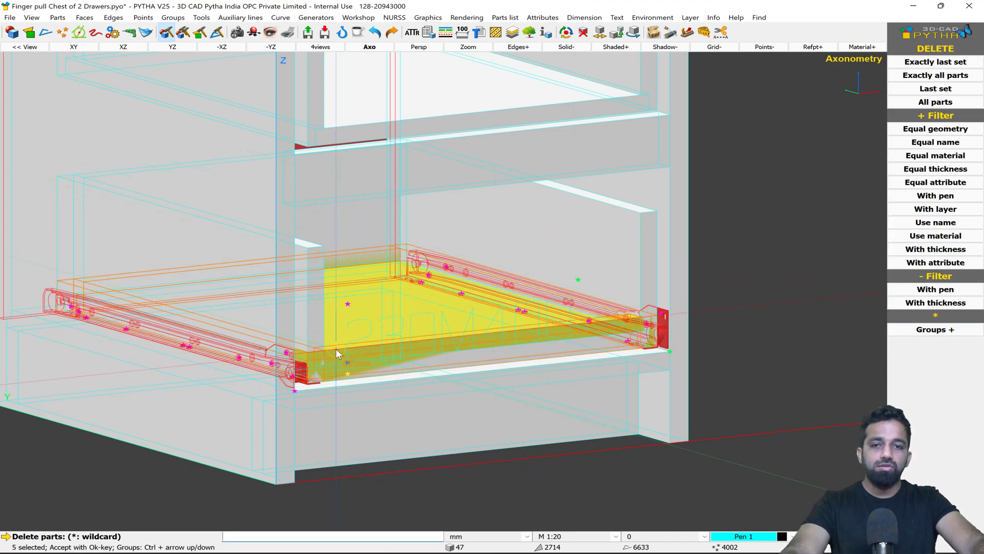
pyautogui.click(336, 349)
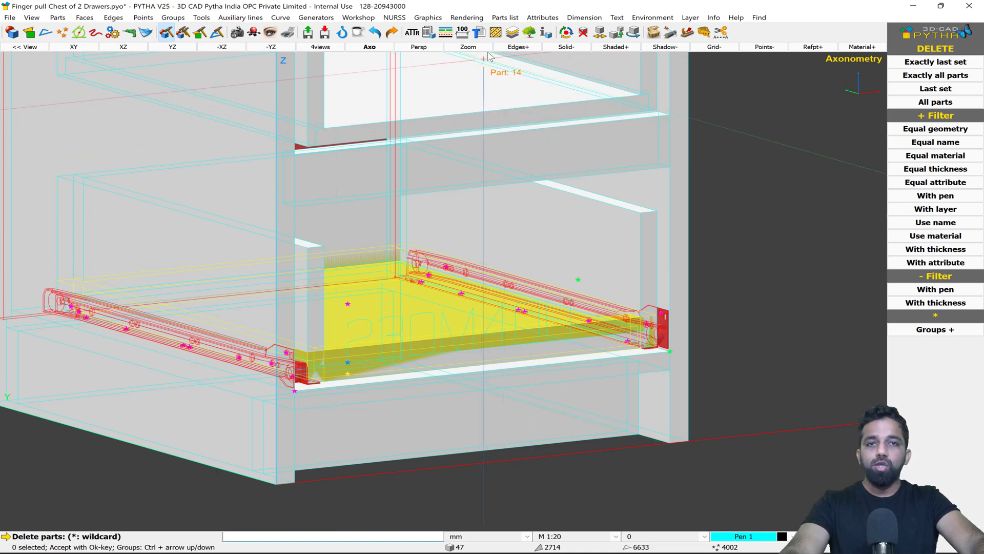
# Step: Show the project tree, expand the Blum Standard group with its Drawer Box and Drawer Hardware subgroups, and check which parts the whole assembly selects
pyautogui.click(530, 33)
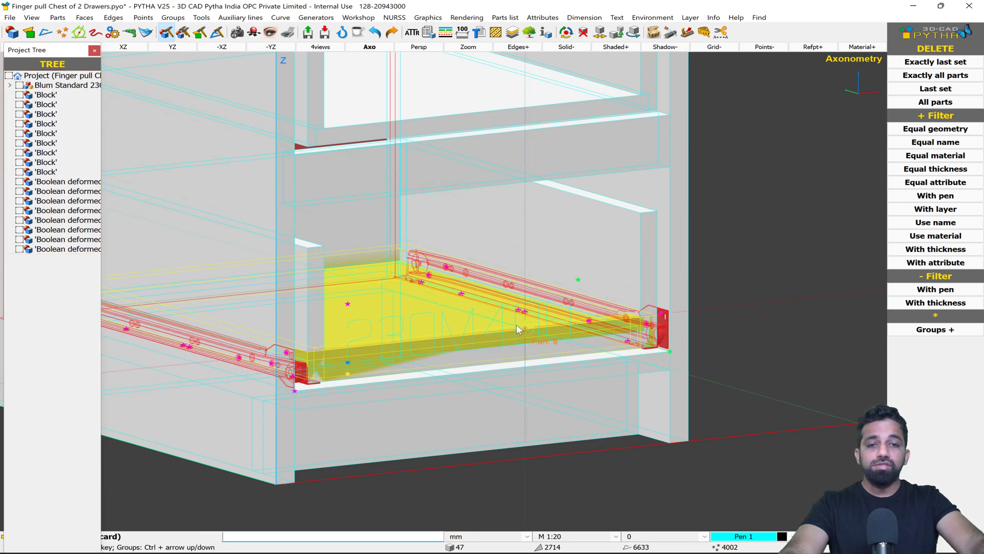
pyautogui.click(463, 321)
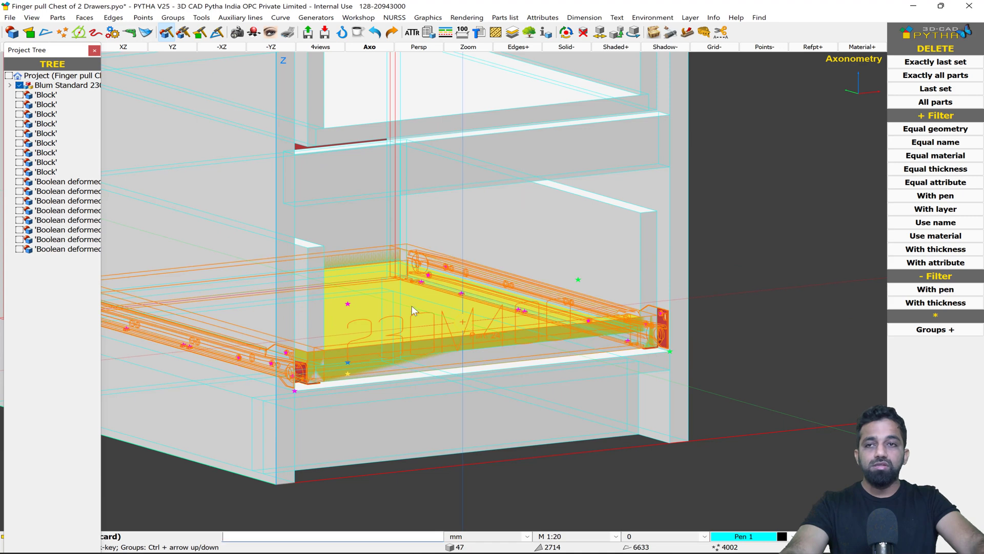
pyautogui.click(10, 85)
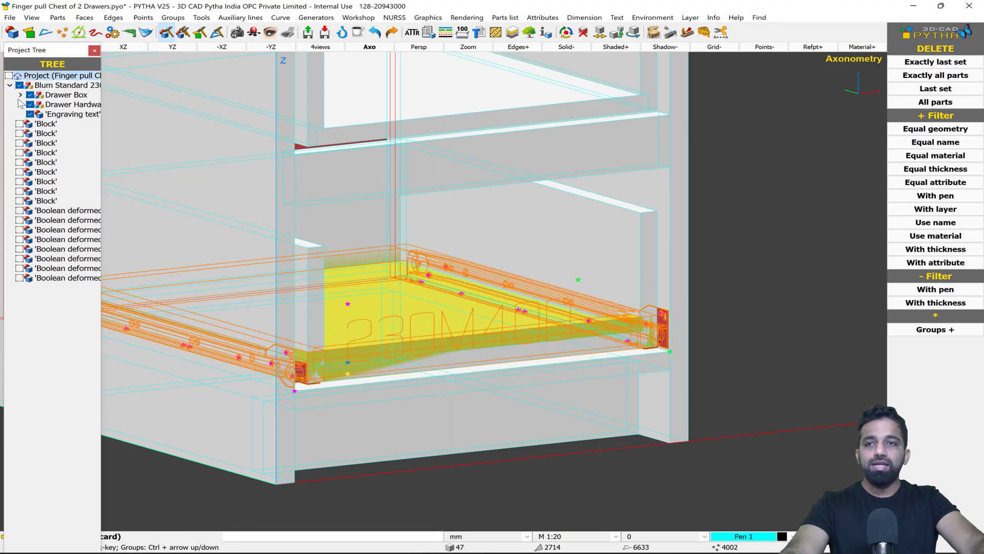
pyautogui.click(21, 95)
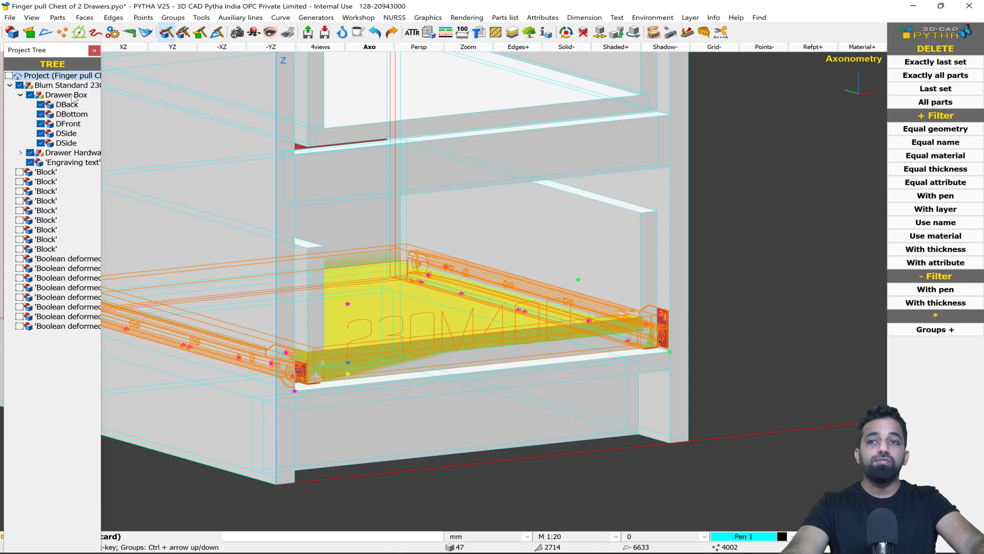
pyautogui.click(20, 153)
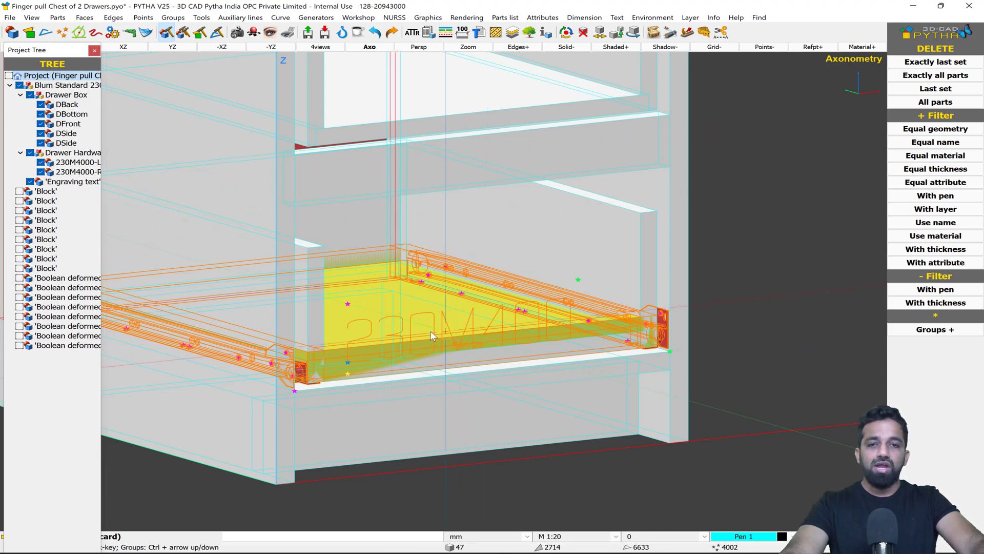
pyautogui.click(432, 277)
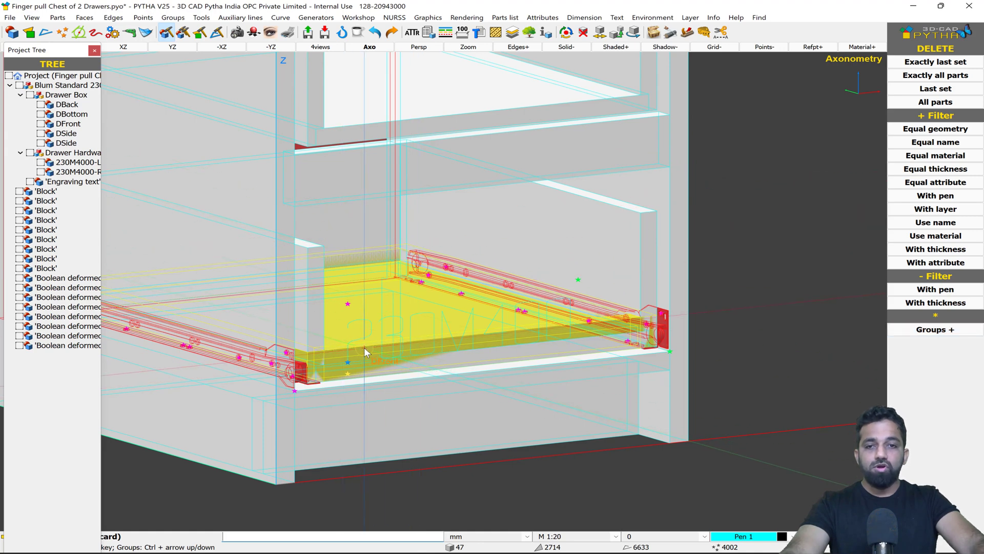
# Step: Delete only the Drawer Box subgroup of the Blum assembly in the lower opening
pyautogui.scroll(8, 346, 355)
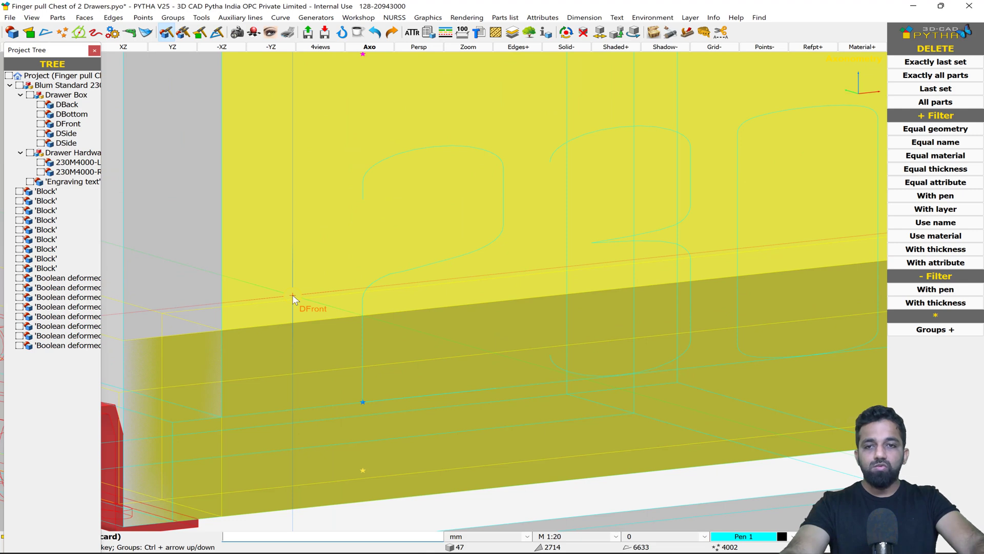
pyautogui.click(292, 296)
pyautogui.scroll(-2, 293, 303)
pyautogui.scroll(-5, 294, 302)
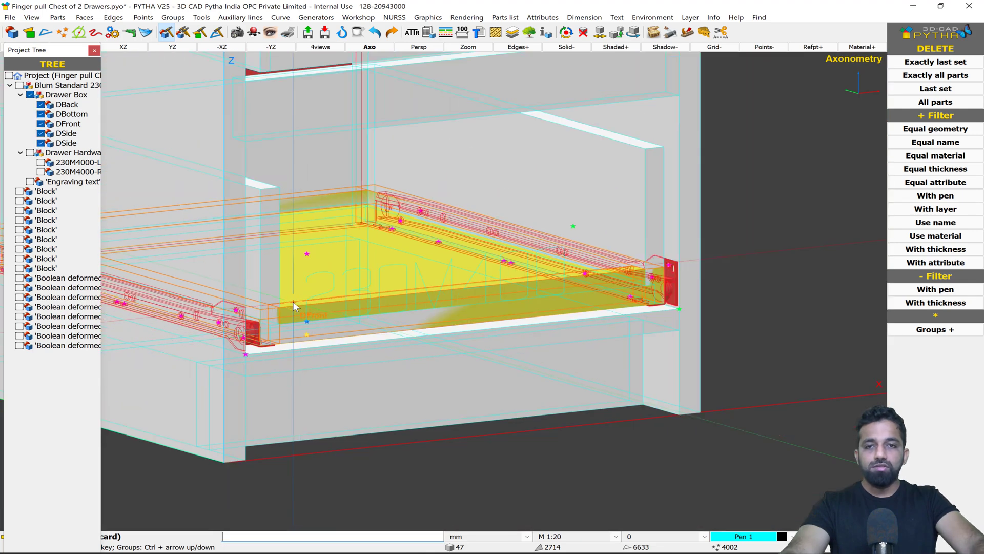
pyautogui.moveTo(359, 242); pyautogui.dragTo(401, 247, button='middle')
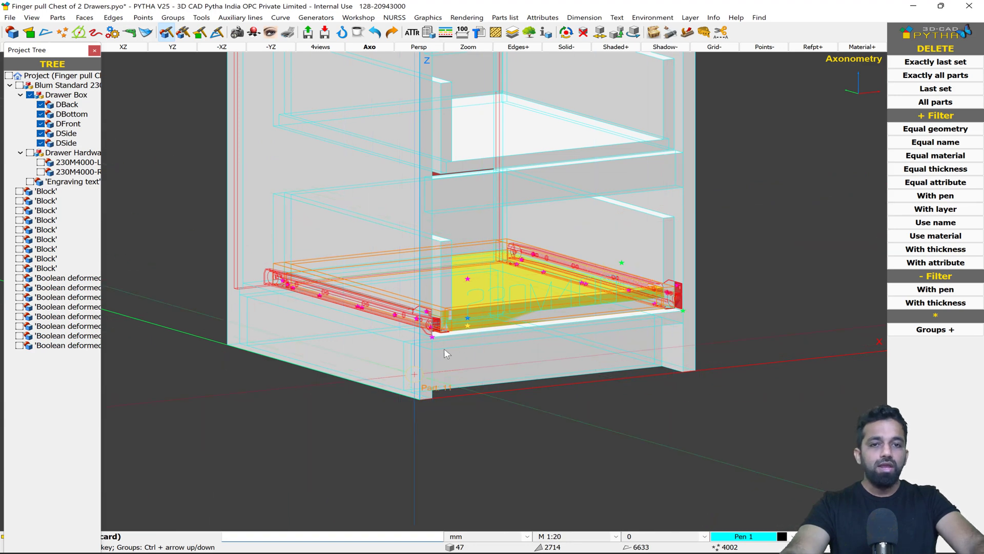
pyautogui.rightClick(450, 335)
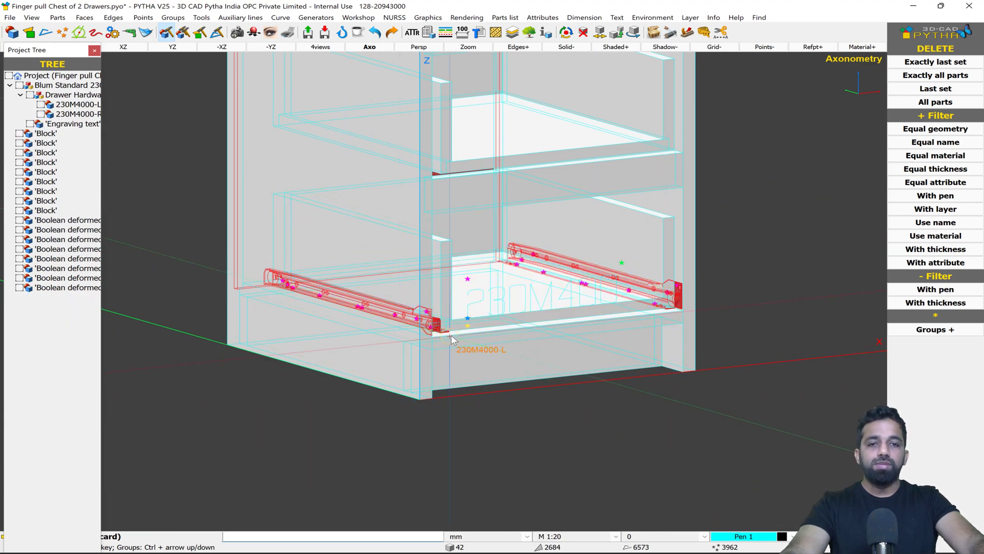
# Step: Turn solid mode on, leave the deletion, and examine how the runners fit between the lower drawer box and the cabinet sides
pyautogui.moveTo(599, 321); pyautogui.dragTo(524, 314, button='right')
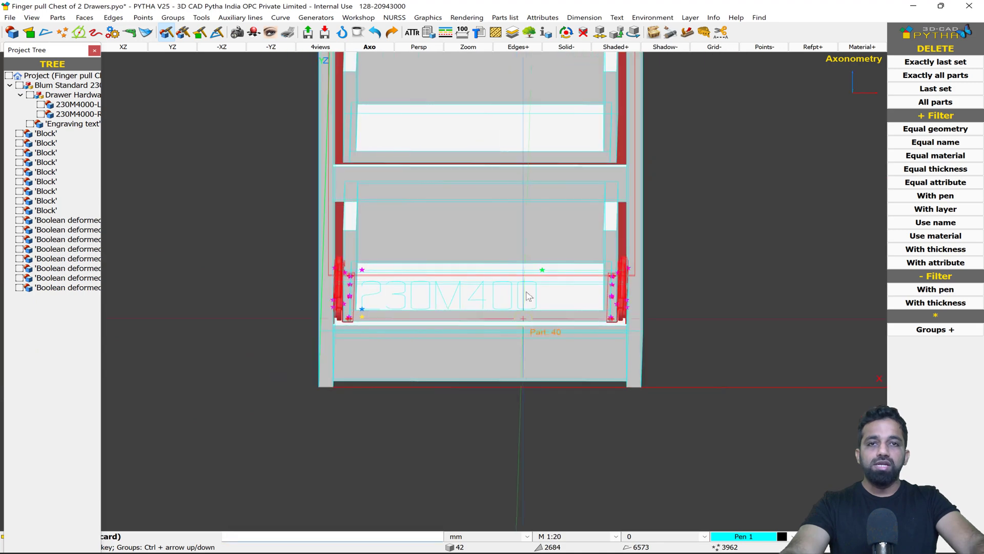
pyautogui.click(574, 49)
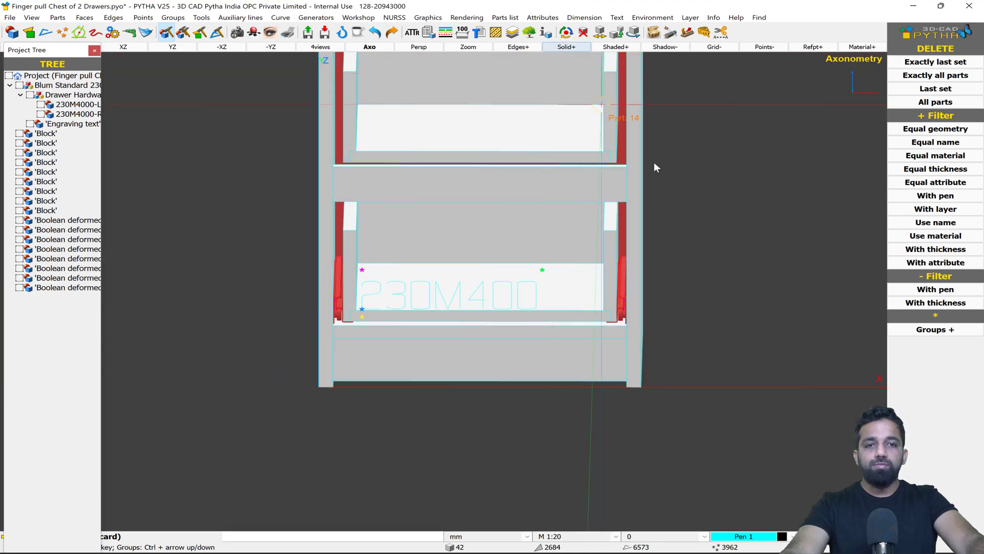
pyautogui.press('Escape')
pyautogui.scroll(6, 344, 330)
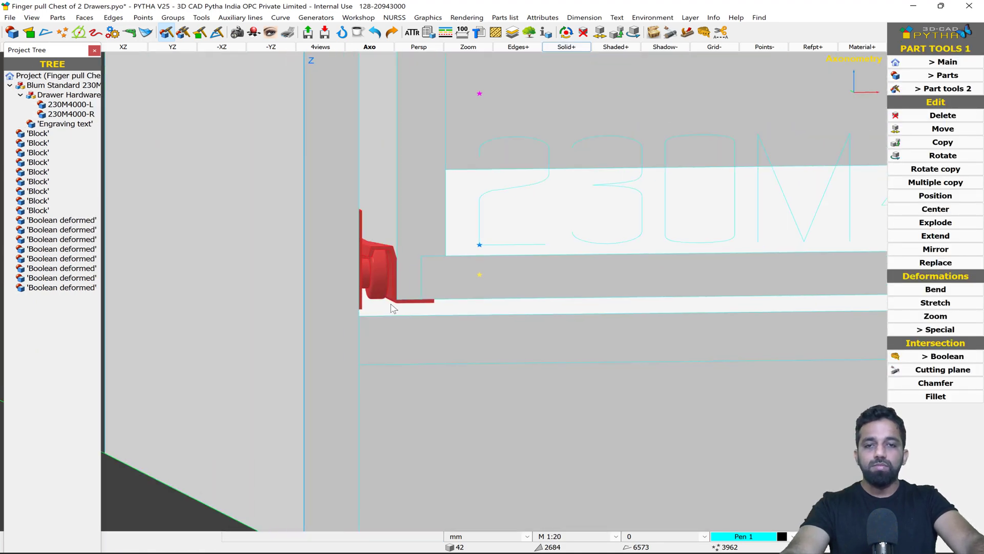
pyautogui.moveTo(317, 295); pyautogui.dragTo(417, 334, button='right')
pyautogui.scroll(-4, 412, 330)
pyautogui.moveTo(594, 216); pyautogui.dragTo(501, 271, button='middle')
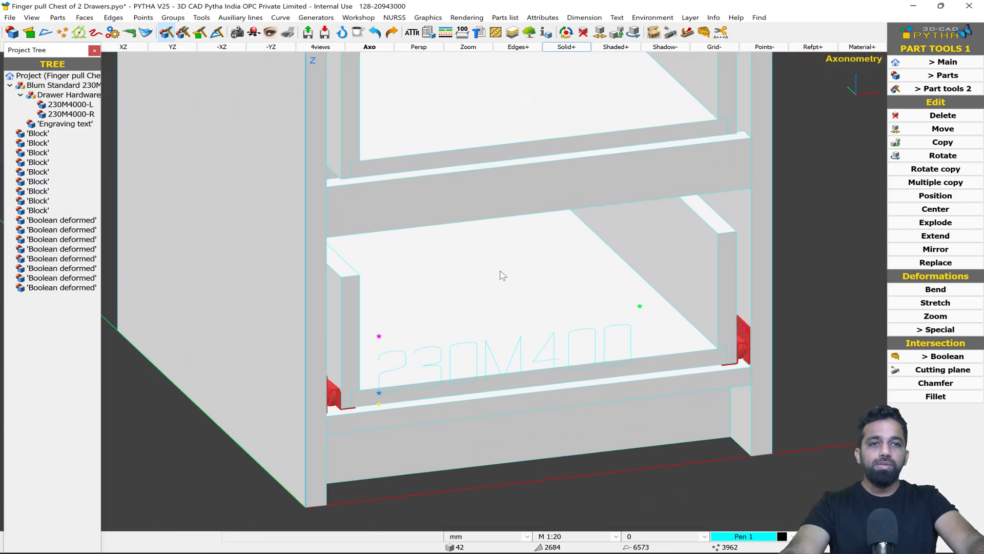
pyautogui.scroll(-4, 561, 243)
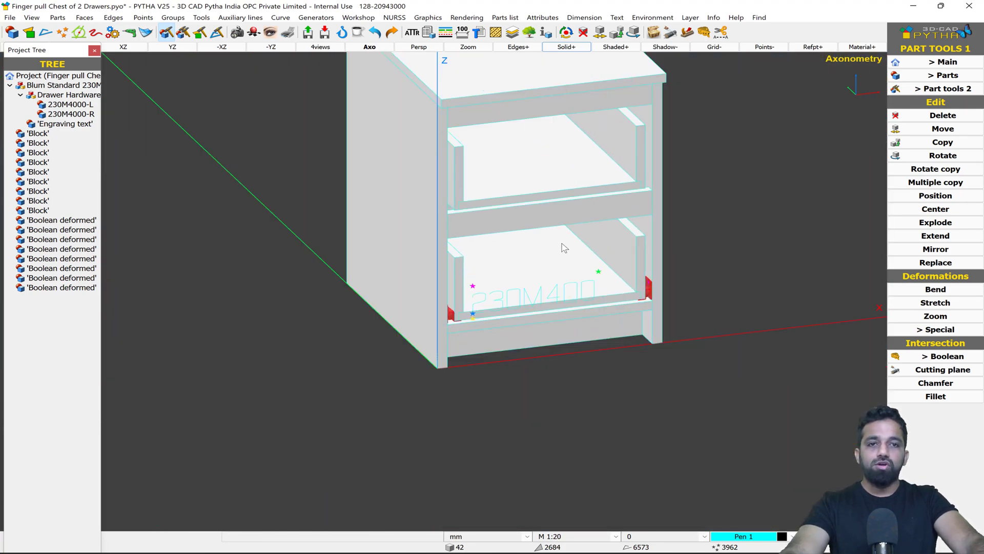
pyautogui.moveTo(640, 272); pyautogui.dragTo(662, 243, button='right')
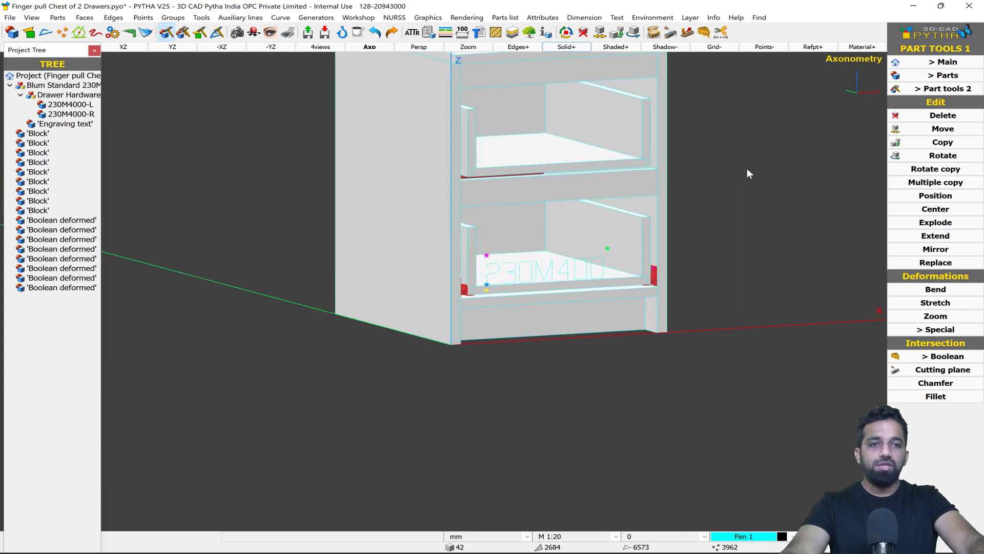
# Step: Copy the remaining Blum assembly, runners and engraving text, once 227 mm up in Z between matching lower corners of the two openings
pyautogui.rightClick(747, 170)
pyautogui.click(800, 187)
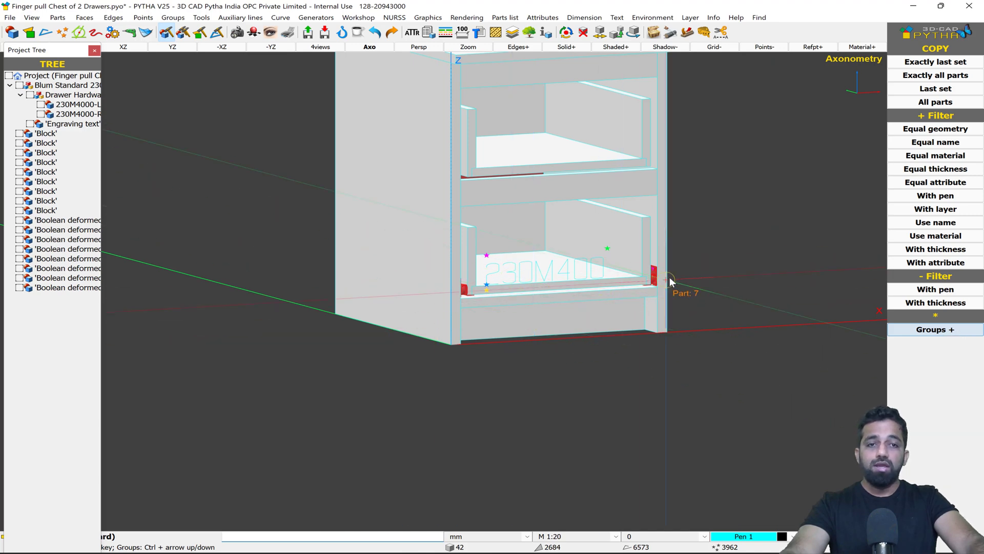
pyautogui.scroll(5, 641, 281)
pyautogui.click(631, 276)
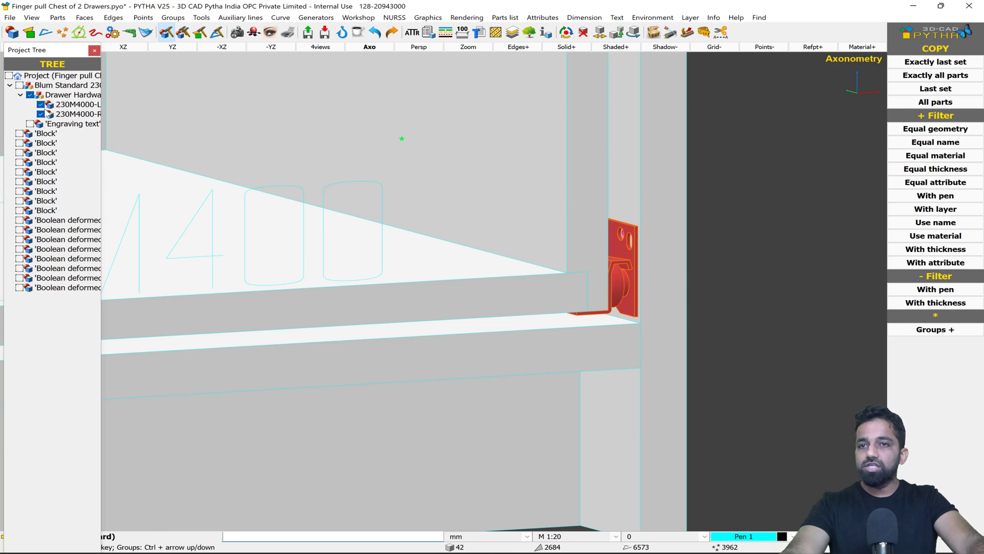
pyautogui.scroll(-5, 401, 265)
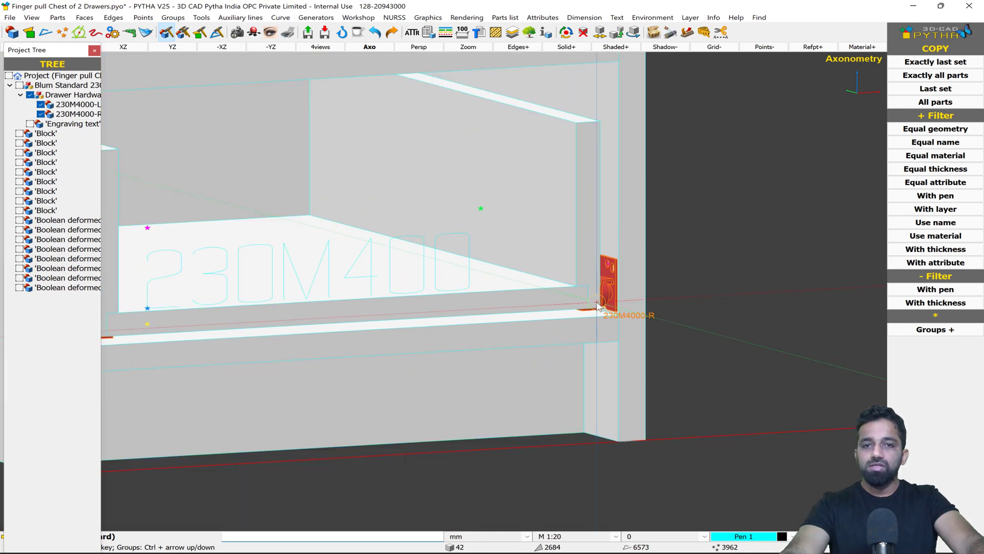
pyautogui.click(401, 265)
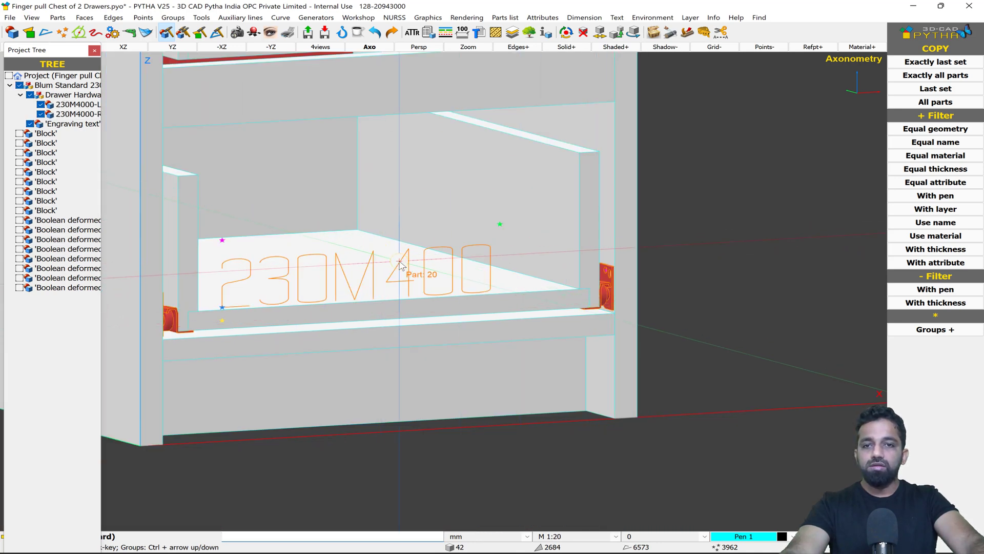
pyautogui.rightClick(401, 262)
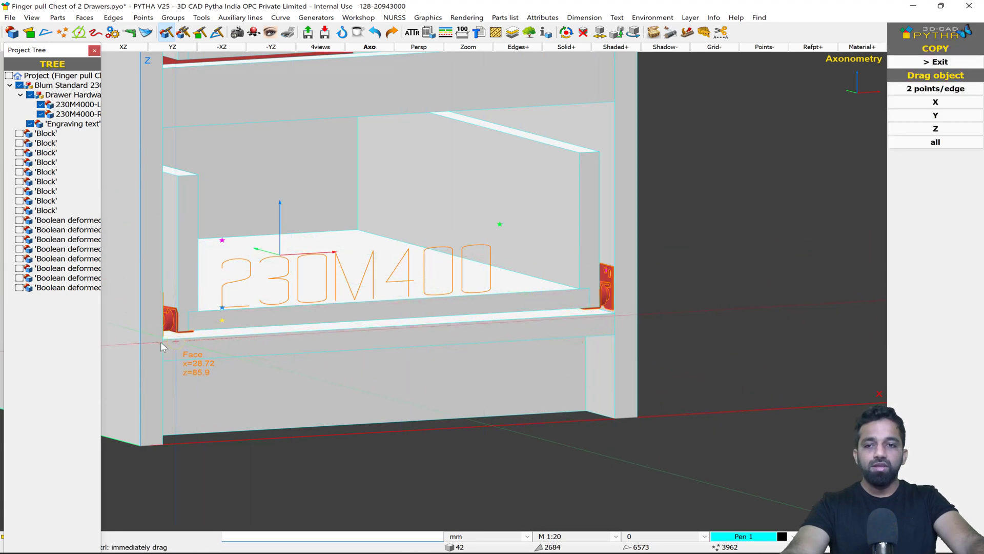
pyautogui.scroll(5, 163, 343)
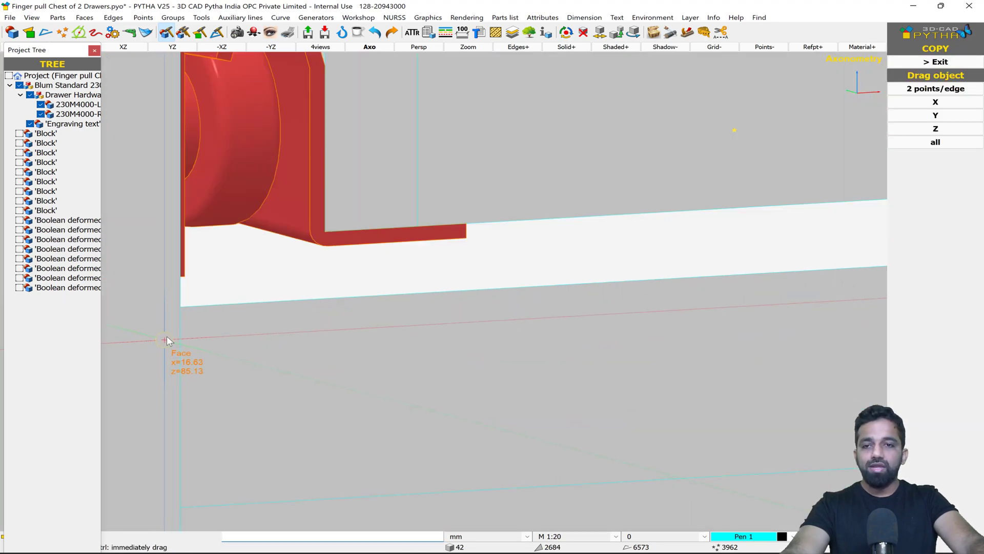
pyautogui.click(181, 308)
pyautogui.scroll(-3, 216, 361)
pyautogui.scroll(-5, 218, 368)
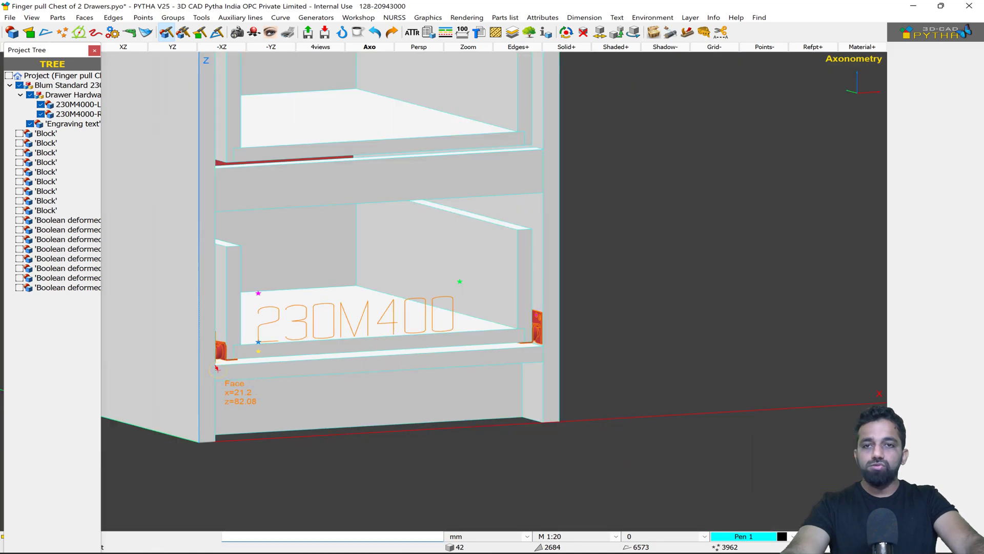
pyautogui.click(213, 167)
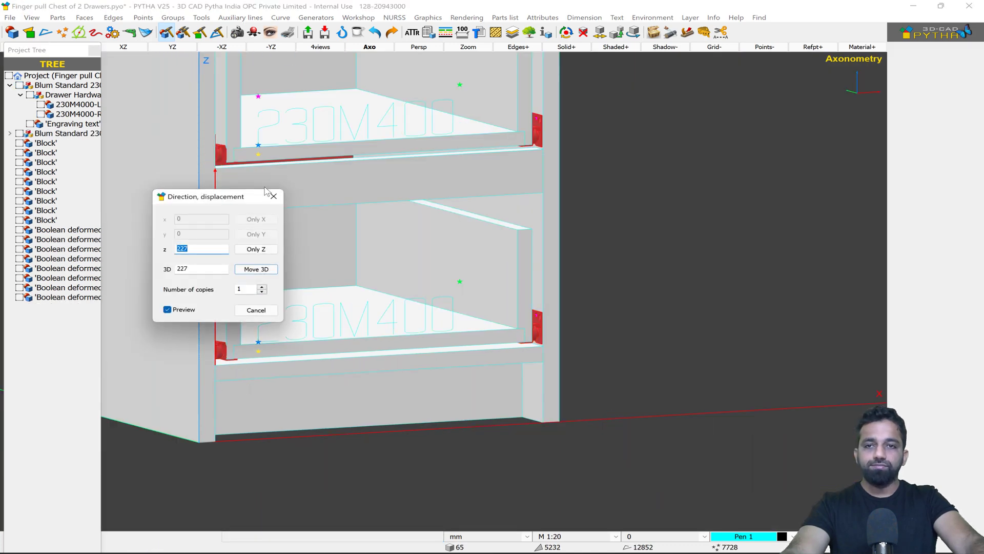
pyautogui.moveTo(213, 192); pyautogui.dragTo(576, 130)
pyautogui.click(617, 181)
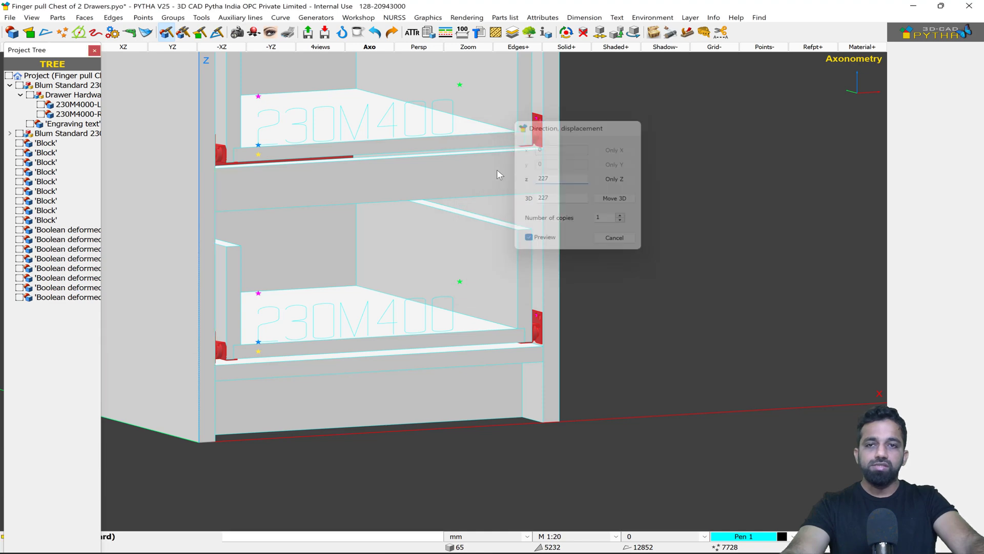
pyautogui.scroll(-3, 405, 209)
pyautogui.rightClick(402, 213)
pyautogui.moveTo(402, 214); pyautogui.dragTo(488, 275, button='middle')
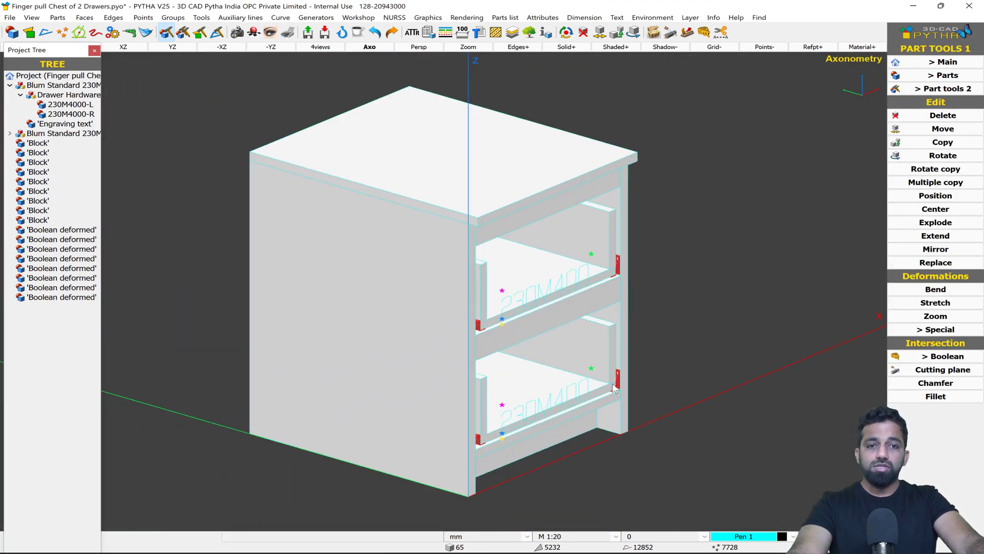
# Step: Save the chest project with the Blum runners copied to both openings
pyautogui.moveTo(579, 389); pyautogui.dragTo(606, 371, button='middle')
pyautogui.scroll(3, 616, 277)
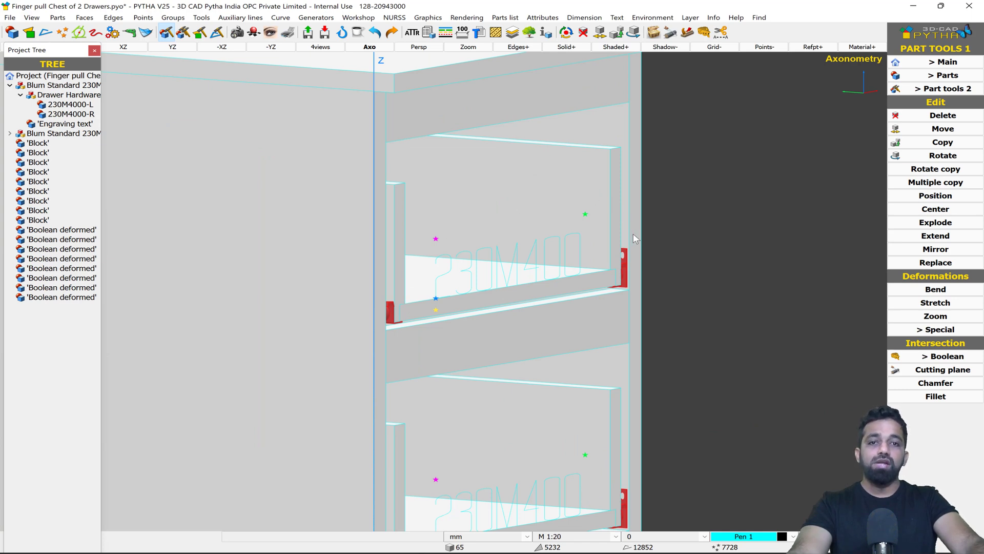
pyautogui.hotkey('ctrl', 's')
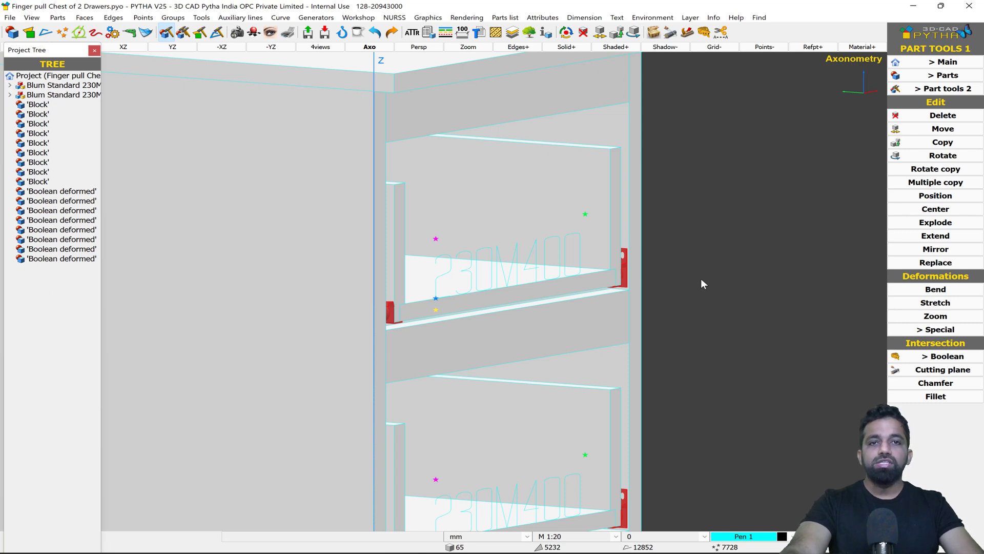
# Step: Draw a block across the upper drawer box between its sides, 307 mm long, 16 mm deep and 114 mm high
pyautogui.press('d')
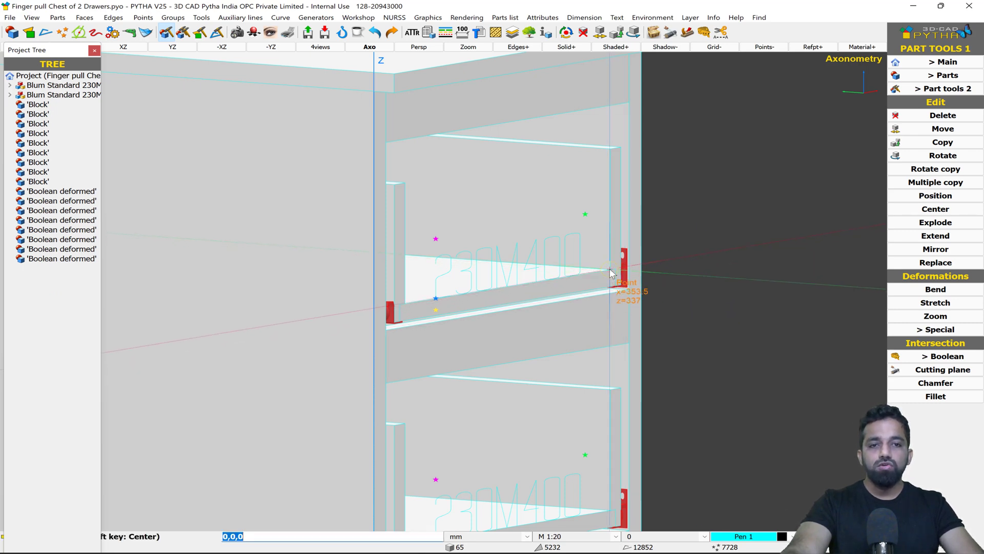
pyautogui.click(611, 272)
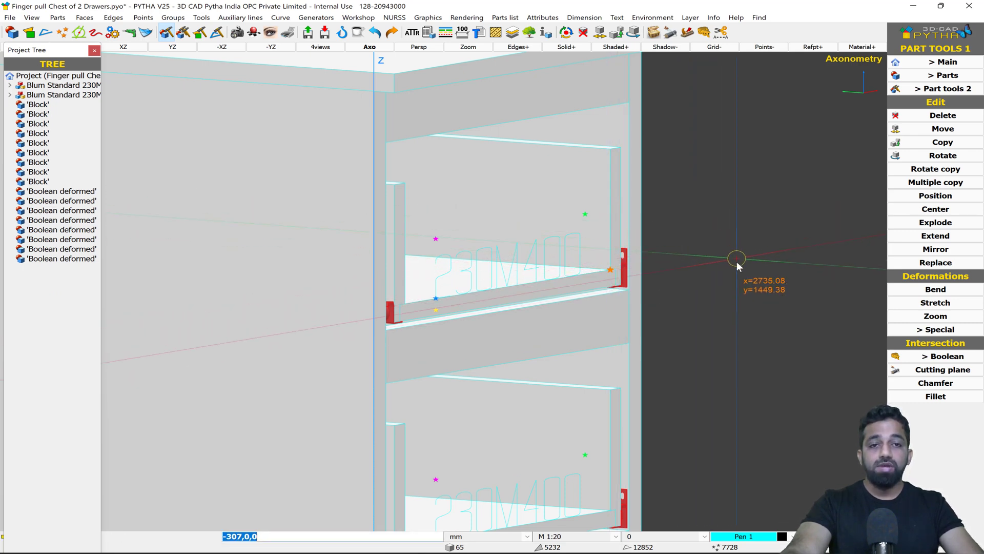
pyautogui.click(406, 305)
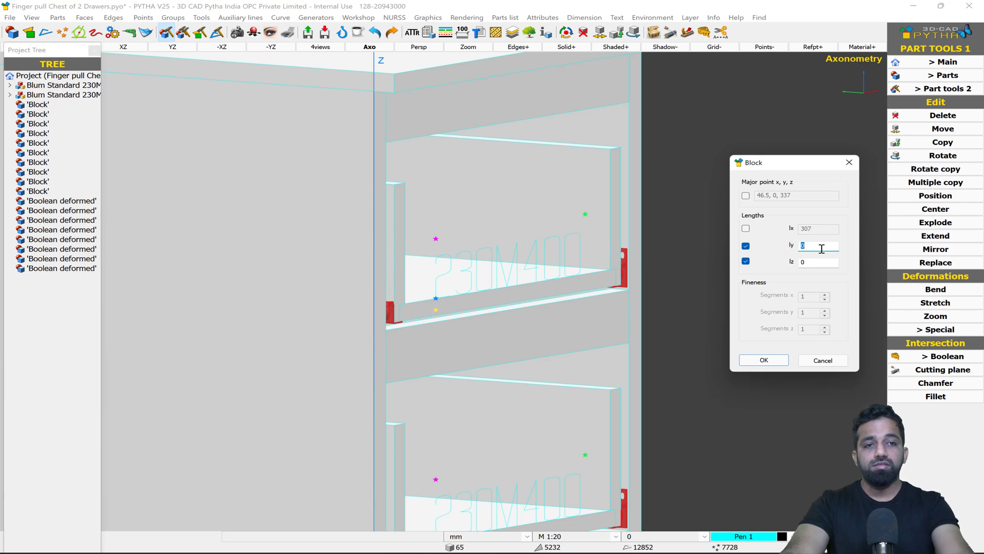
pyautogui.write('16')
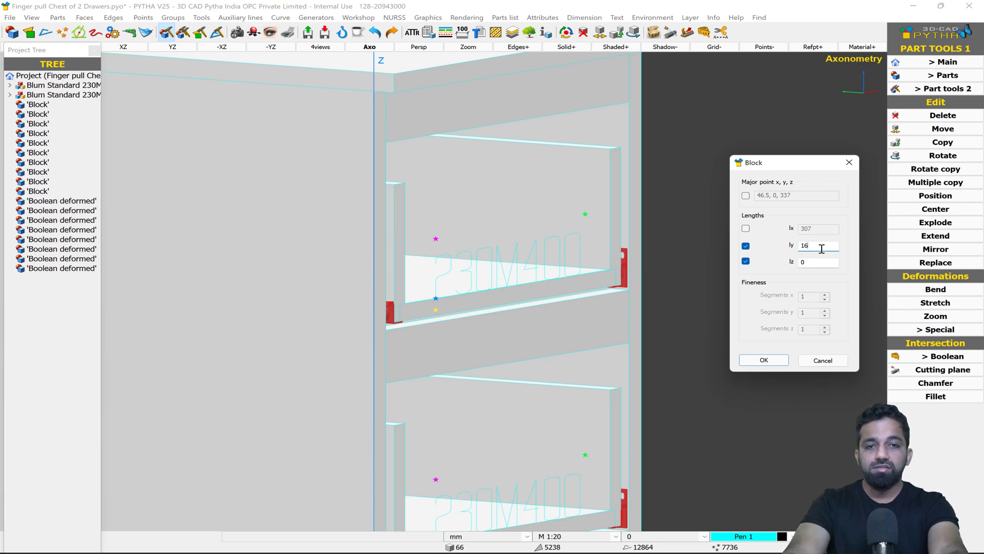
pyautogui.click(815, 266)
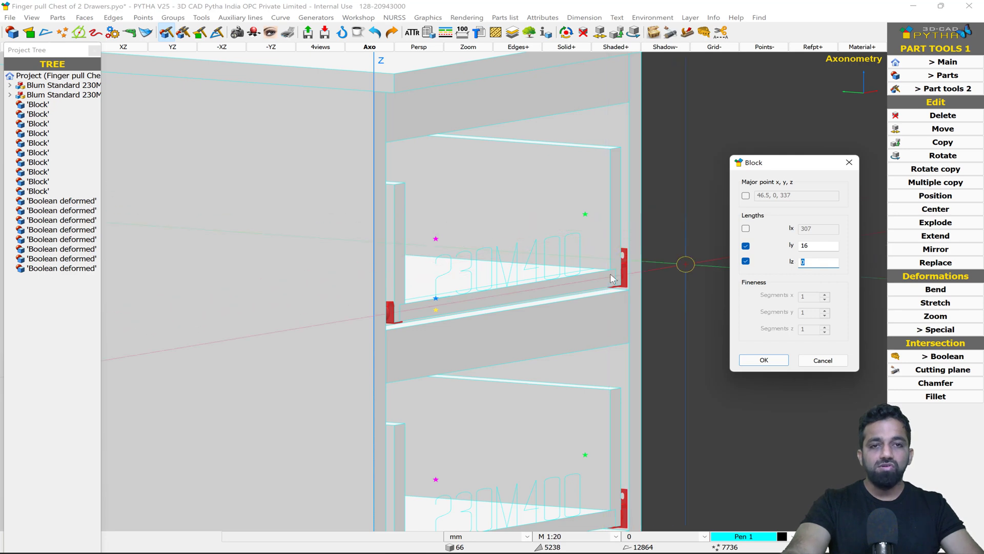
pyautogui.click(611, 148)
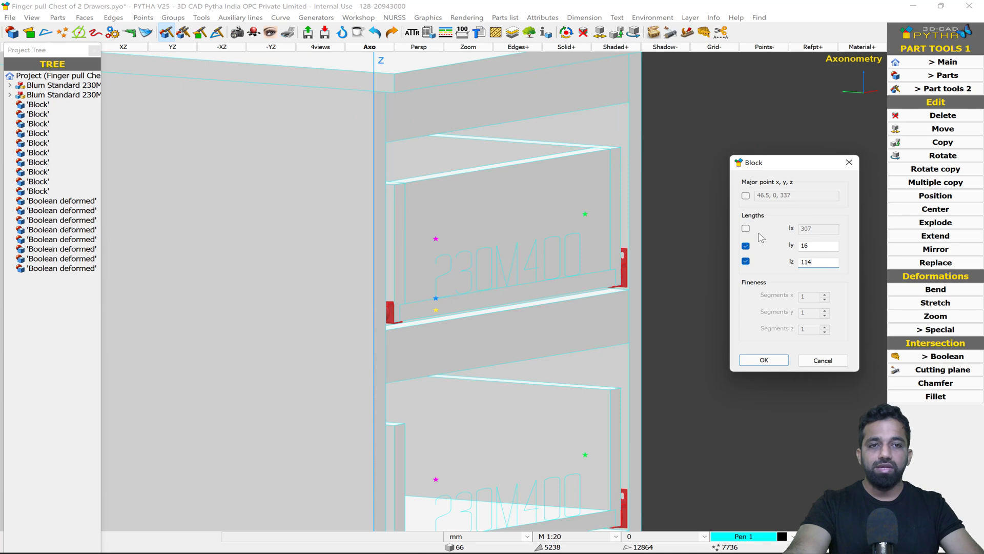
# Step: Try block heights of 155 mm and -72 mm by snapping to other cabinet corners
pyautogui.click(630, 100)
pyautogui.scroll(-2, 528, 273)
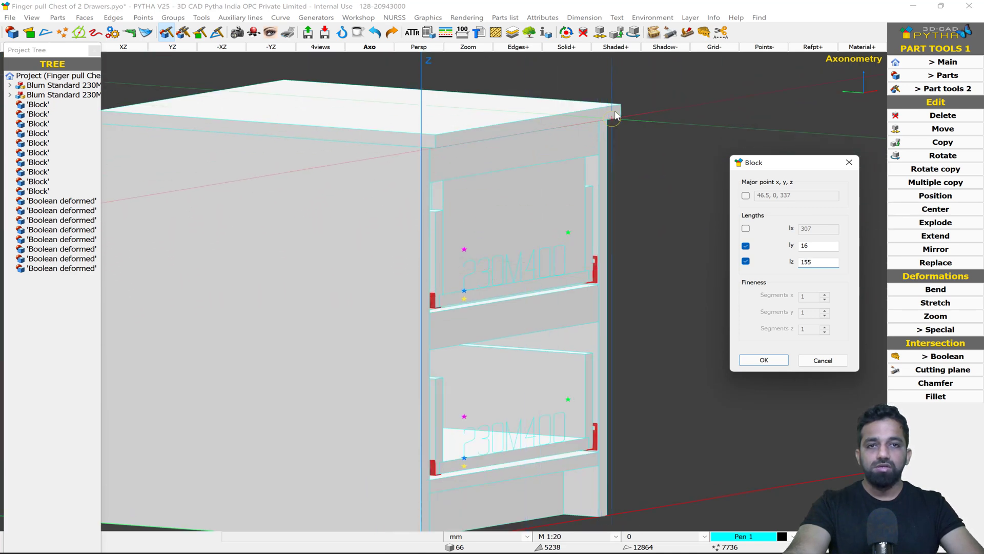
pyautogui.click(599, 316)
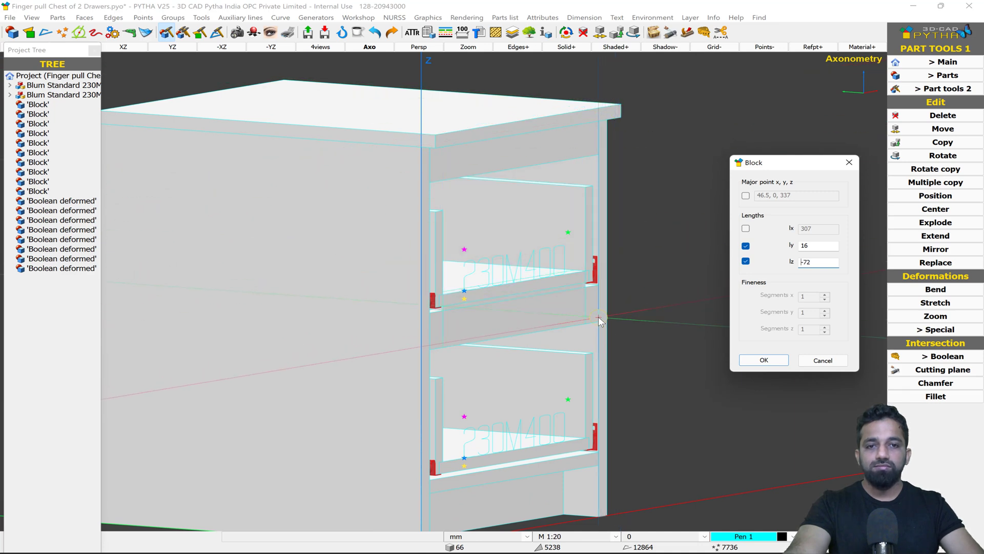
# Step: Set the block's height to 114 mm at the drawer side's upper corner and create the block
pyautogui.click(584, 186)
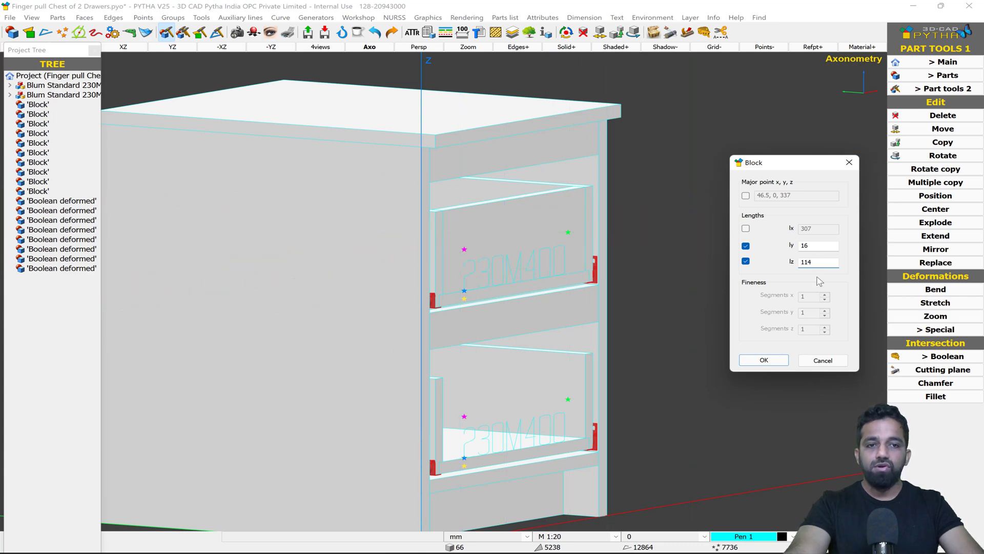
pyautogui.click(764, 360)
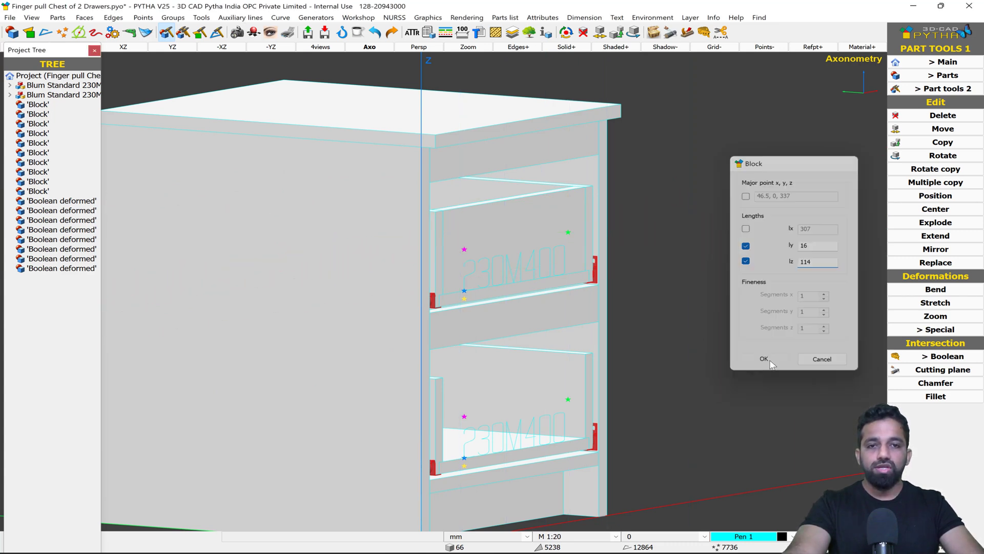
# Step: Copy the new front block once, 227 mm down in Z, from the upper drawer side's corner to the matching lower one
pyautogui.rightClick(536, 202)
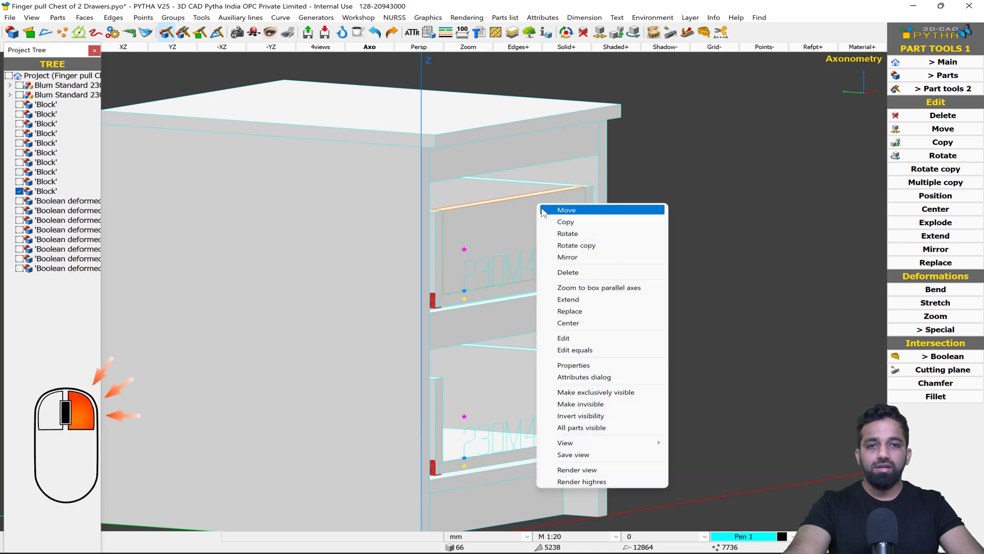
pyautogui.click(554, 221)
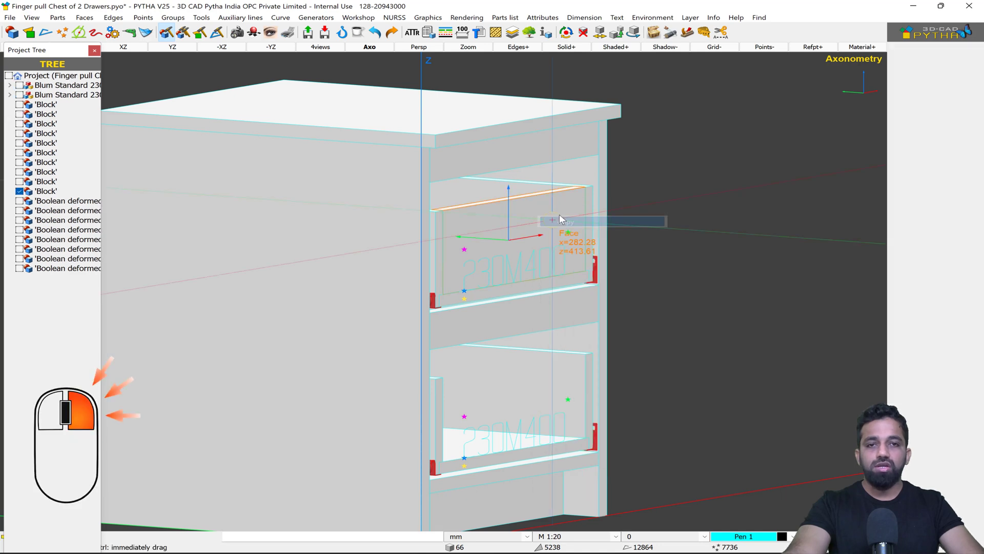
pyautogui.click(589, 188)
pyautogui.click(590, 359)
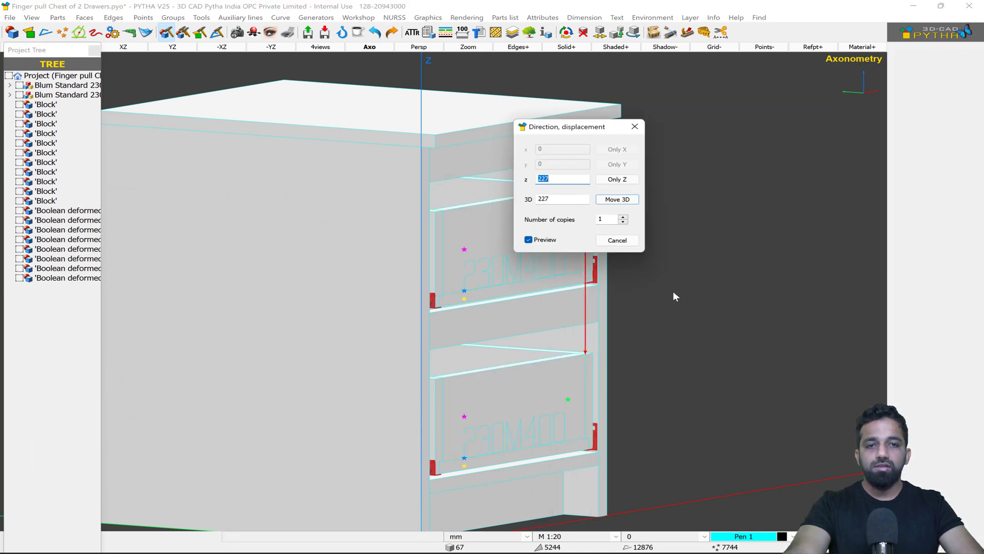
pyautogui.click(616, 200)
# Step: Make all parts visible again, including both finger-pull fronts, and view the whole chest in axonometry
pyautogui.rightClick(660, 205)
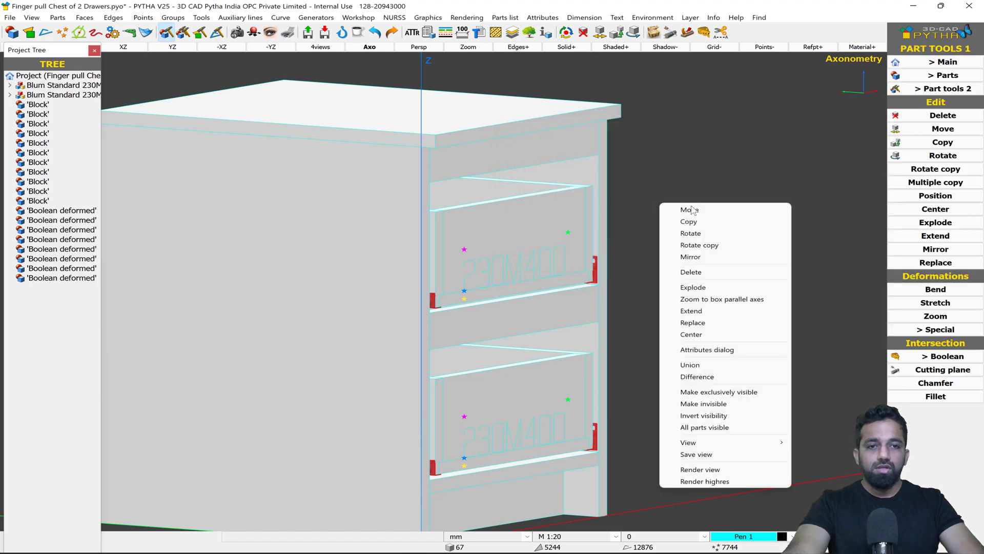
pyautogui.click(714, 428)
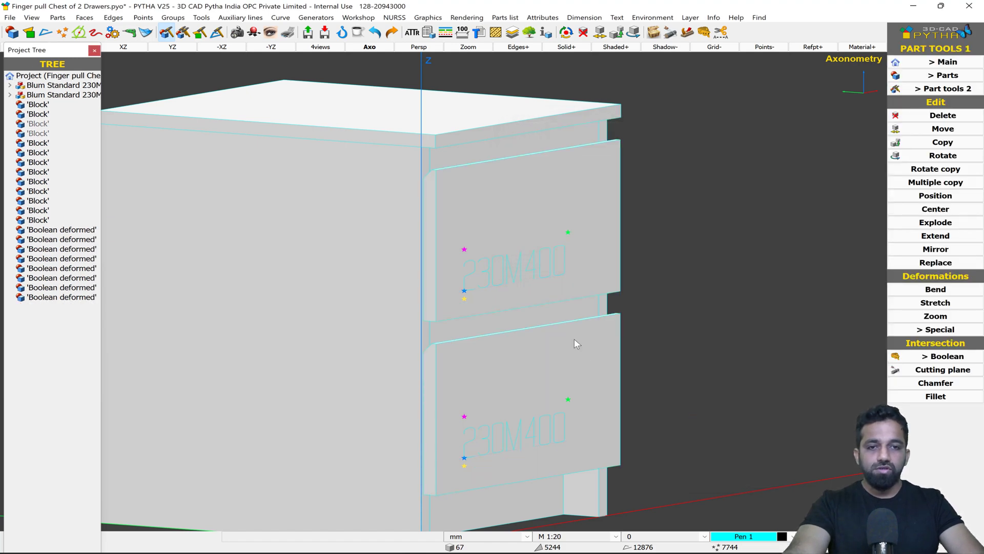
pyautogui.moveTo(382, 267); pyautogui.dragTo(520, 286, button='middle')
pyautogui.press('a')
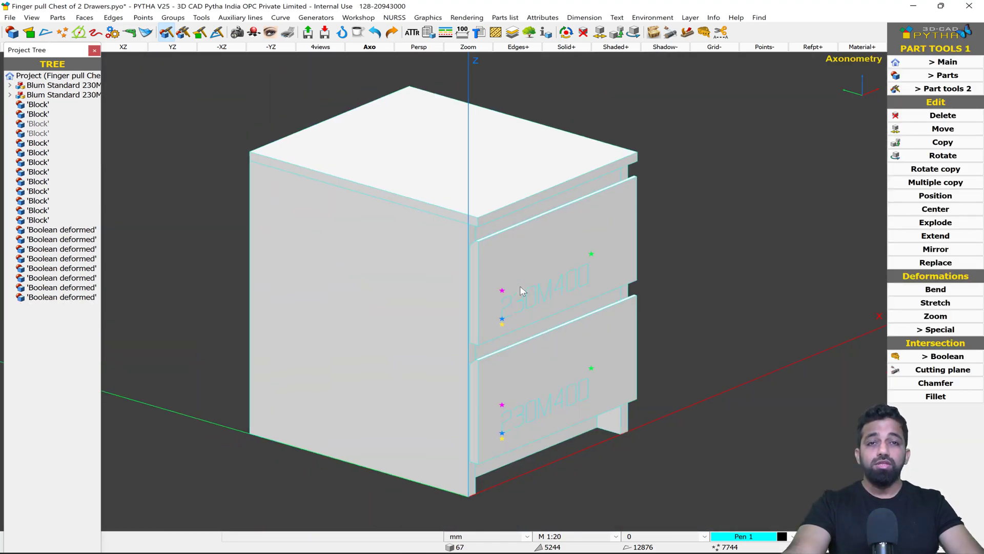